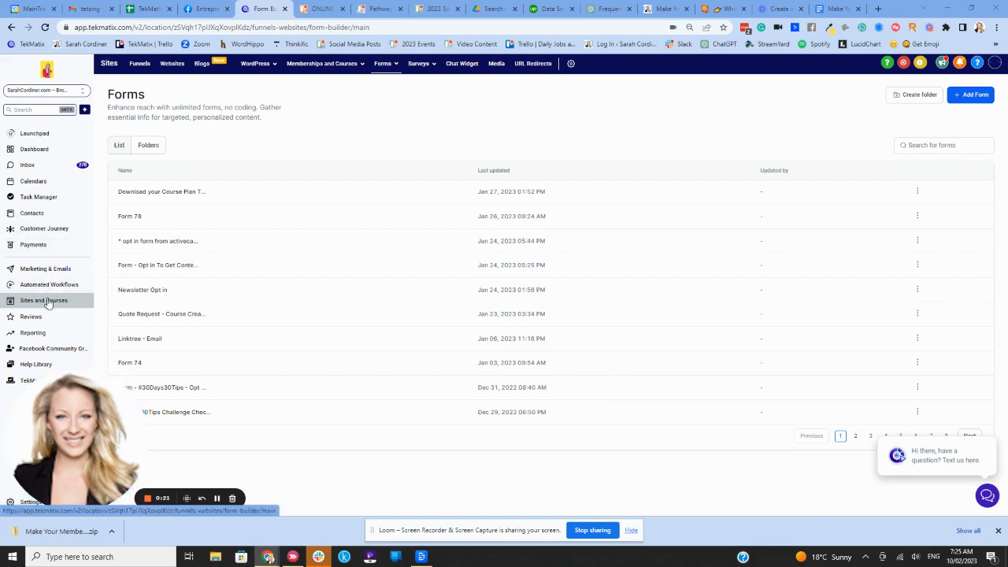
Step: Create a new form and add a First Name field followed by an Email field
{"action": "mouse_move", "coordinate": [389, 71]}
{"action": "left_click", "coordinate": [969, 98]}
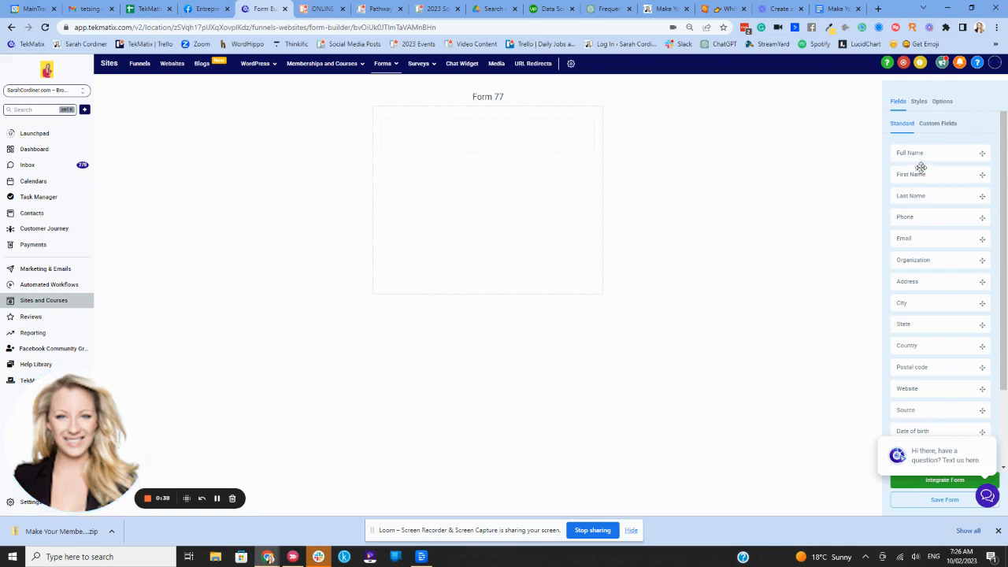
{"action": "left_click_drag", "start_coordinate": [918, 173], "coordinate": [449, 145]}
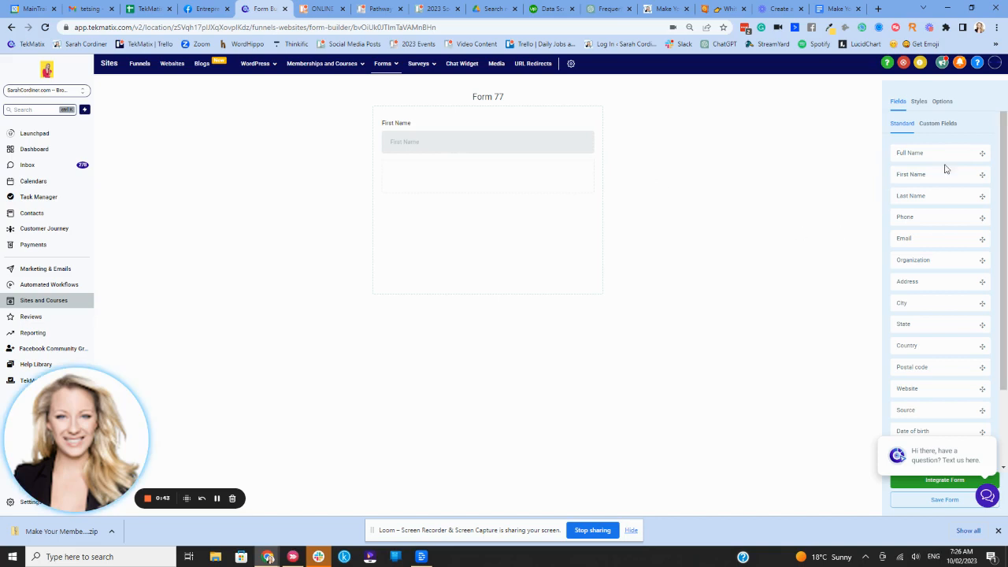
{"action": "left_click_drag", "start_coordinate": [905, 240], "coordinate": [483, 166]}
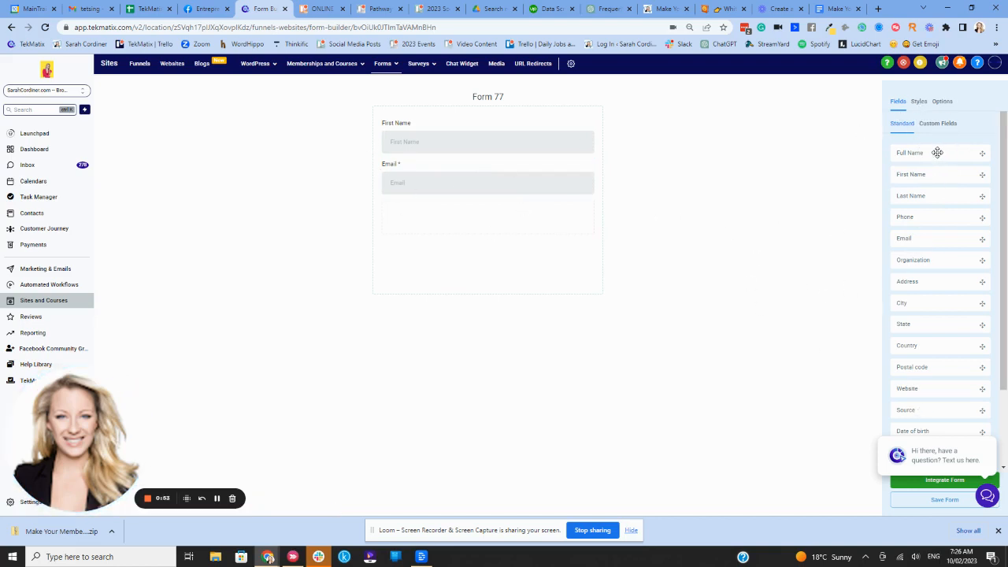
Step: Add a button below the Email field and center it in the form
{"action": "scroll", "coordinate": [917, 227], "scroll_direction": "down", "scroll_amount": 2}
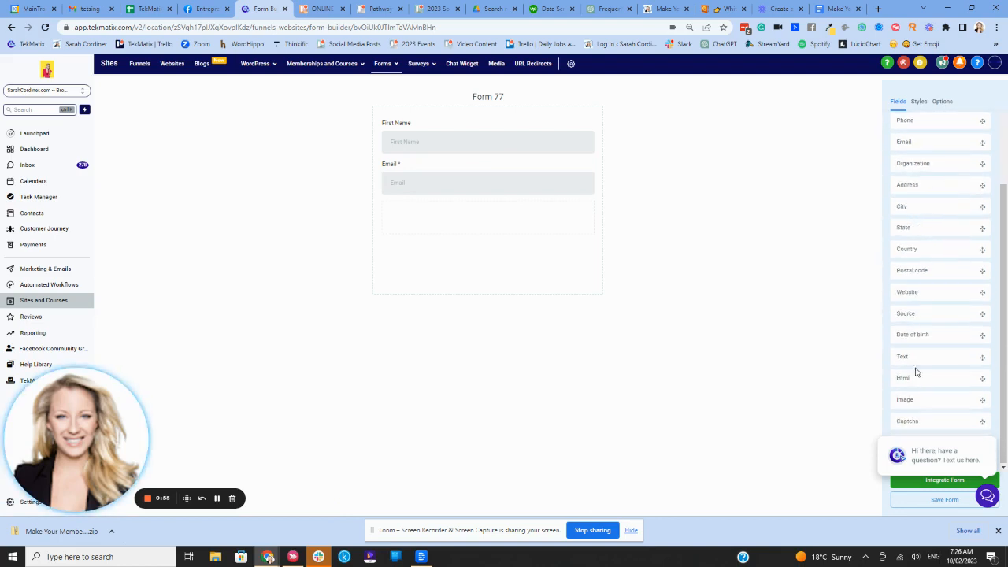
{"action": "left_click", "coordinate": [983, 429]}
{"action": "left_click_drag", "start_coordinate": [914, 440], "coordinate": [486, 213]}
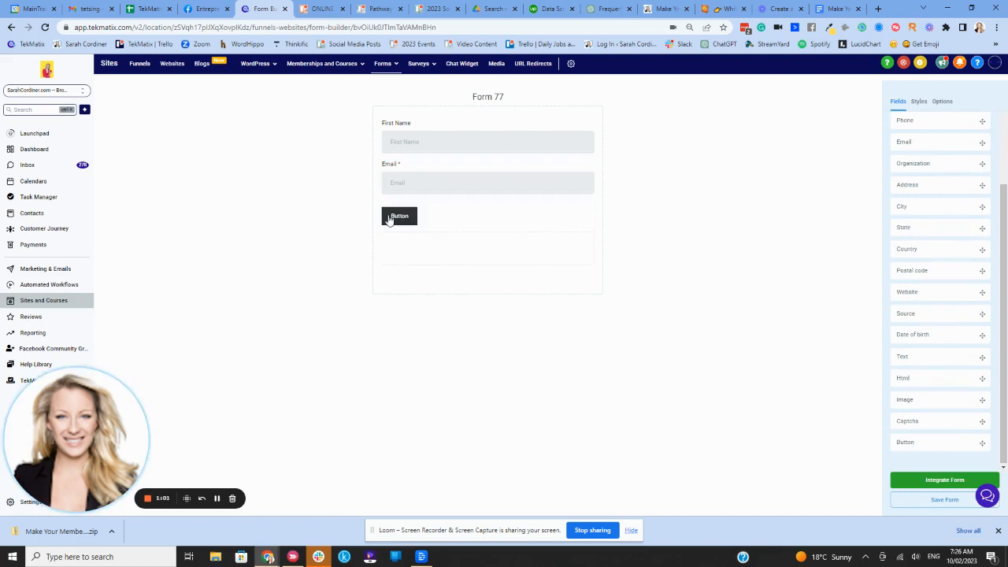
{"action": "left_click", "coordinate": [393, 218]}
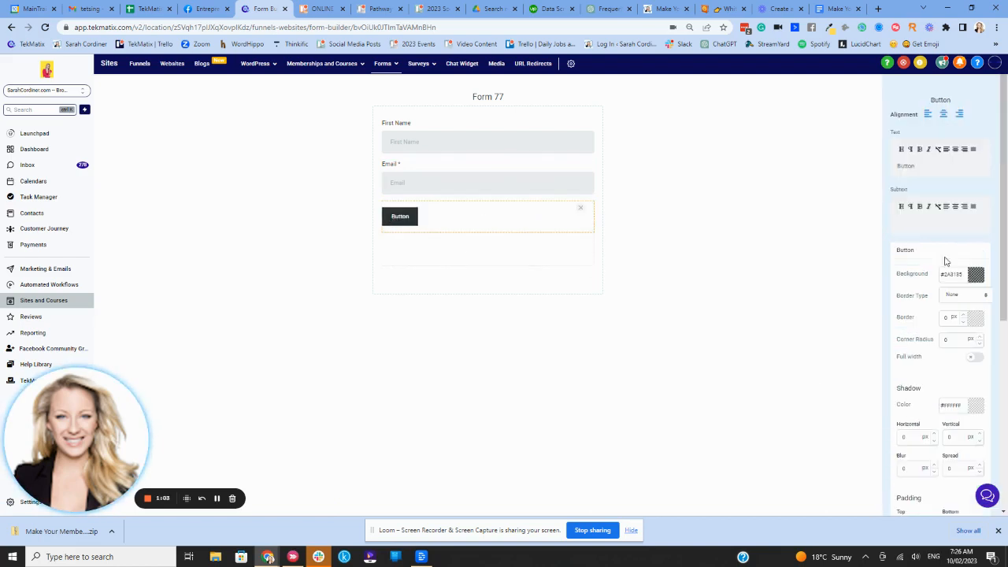
{"action": "left_click", "coordinate": [944, 114]}
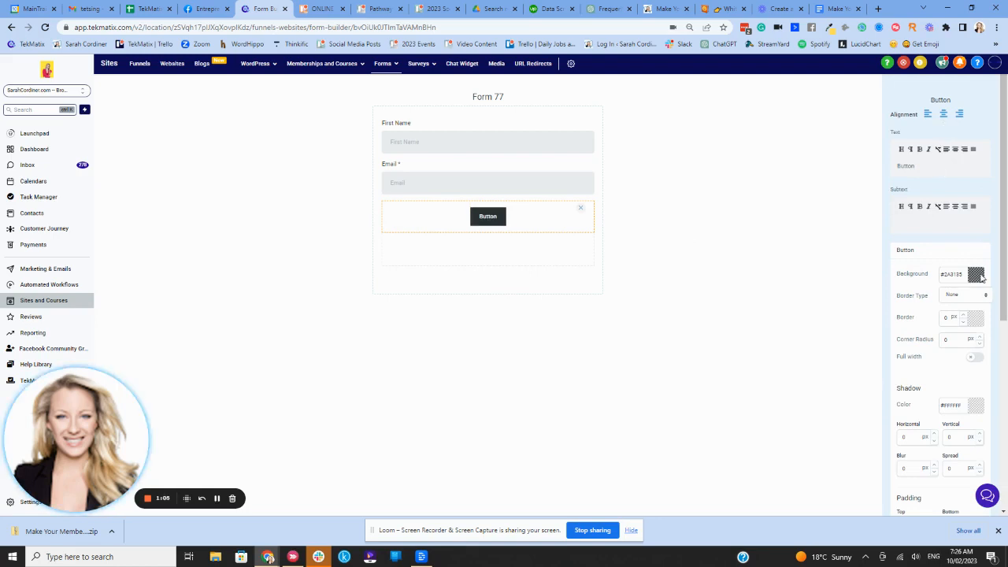
{"action": "left_click", "coordinate": [216, 499]}
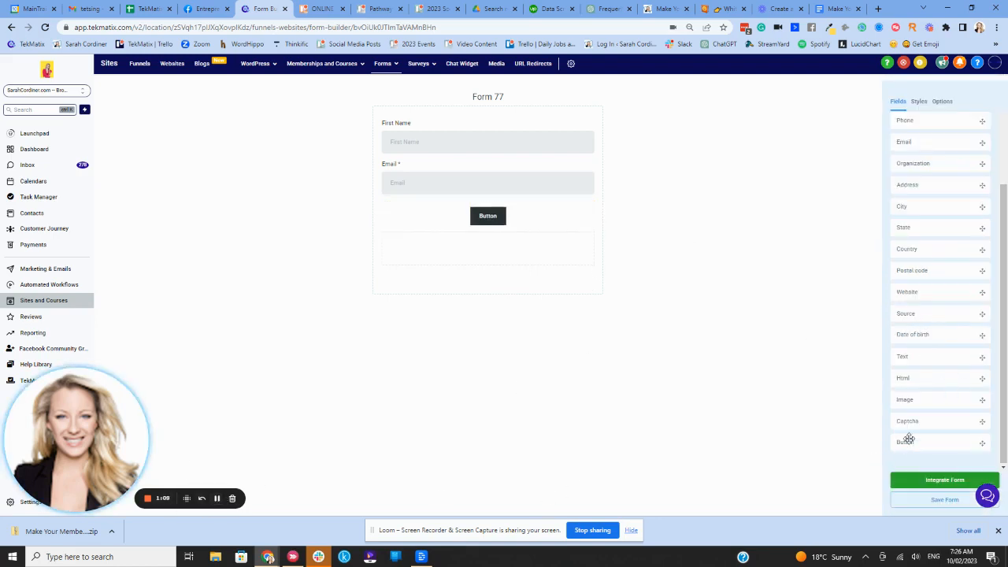
Step: Set the background color of the form's button to a medium blue
{"action": "left_click", "coordinate": [488, 217]}
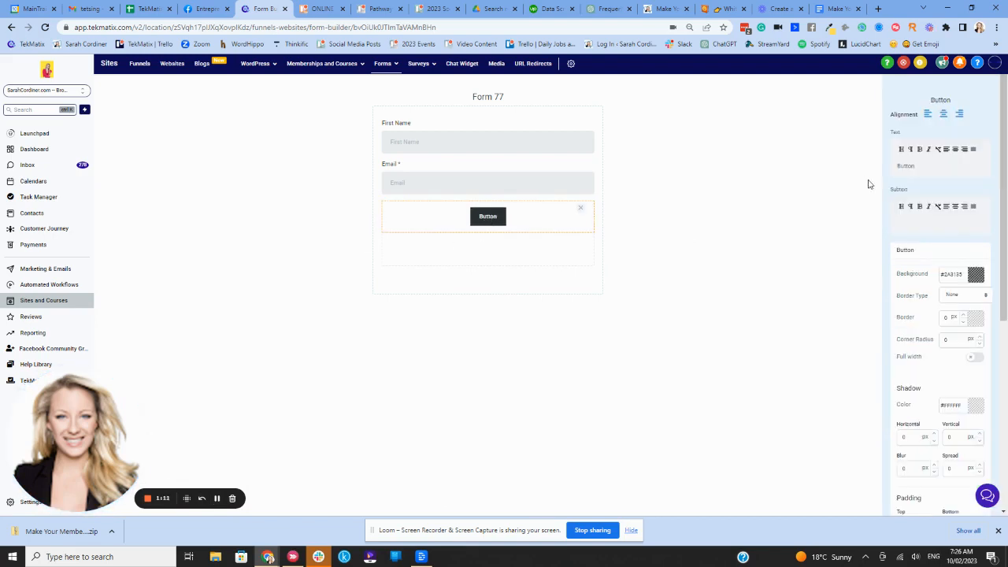
{"action": "left_click", "coordinate": [974, 274]}
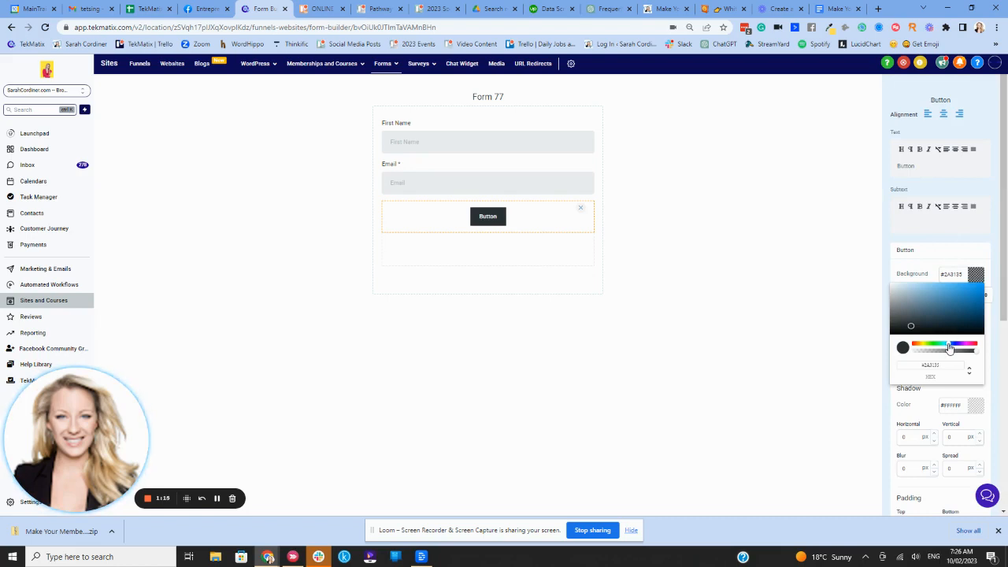
{"action": "left_click", "coordinate": [951, 346]}
{"action": "left_click", "coordinate": [957, 303]}
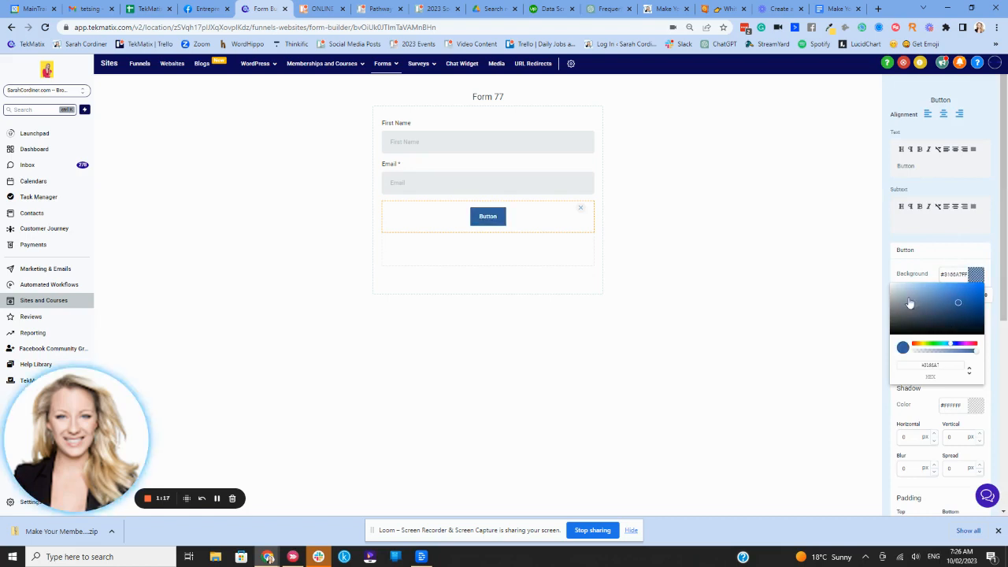
{"action": "left_click", "coordinate": [834, 337]}
Step: Change the button's text to "CLICK HERE TO GET REMINDER EMAILS"
{"action": "left_click", "coordinate": [489, 217]}
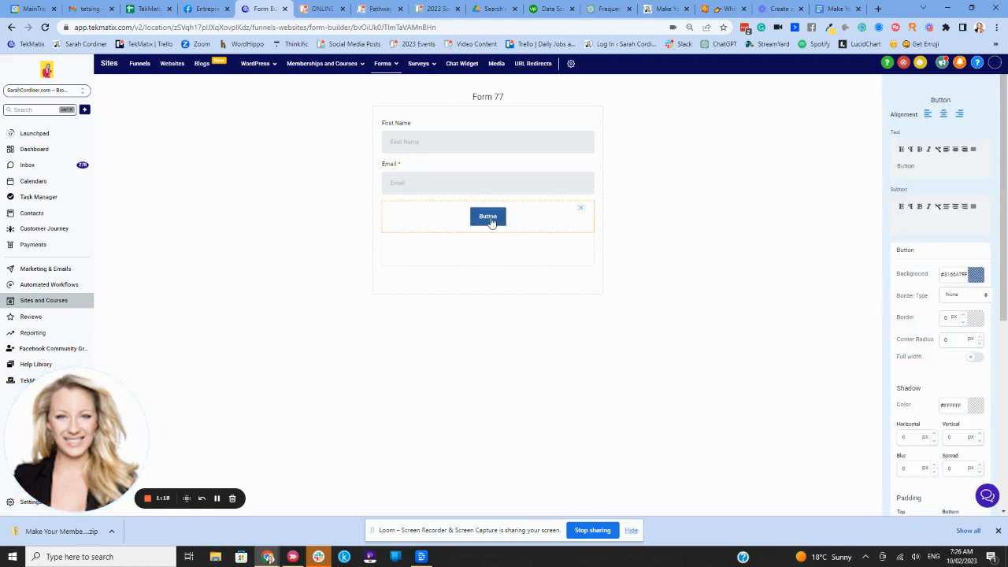
{"action": "left_click_drag", "start_coordinate": [914, 168], "coordinate": [897, 168]}
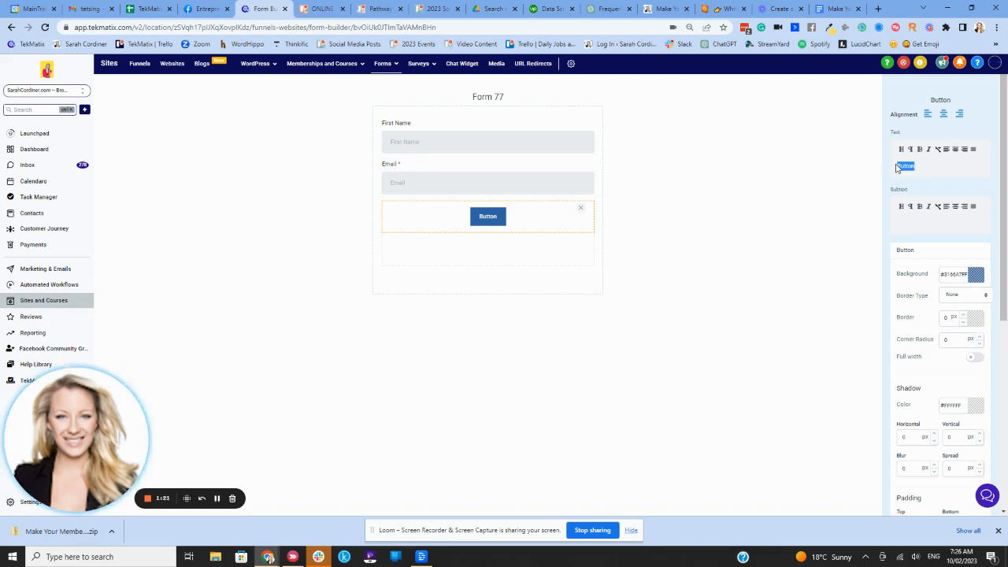
{"action": "key", "text": "BackSpace"}
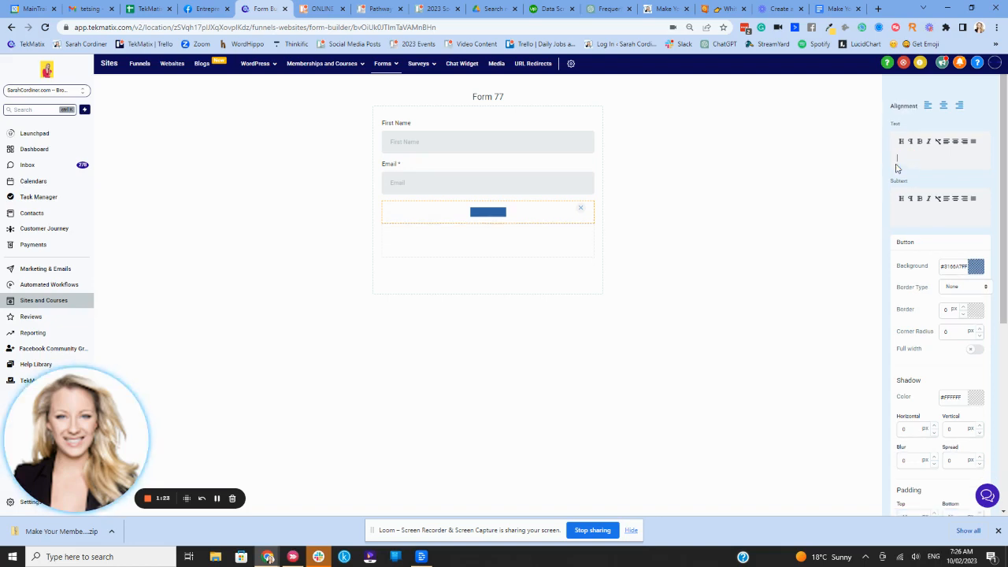
{"action": "type", "text": "CLICK HERE T"}
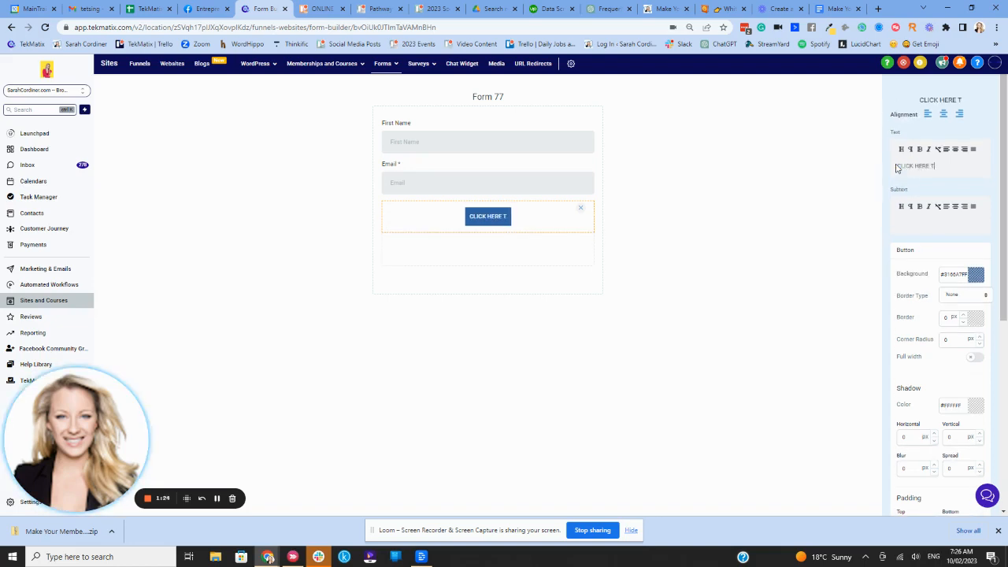
{"action": "type", "text": "O GET REMIN"}
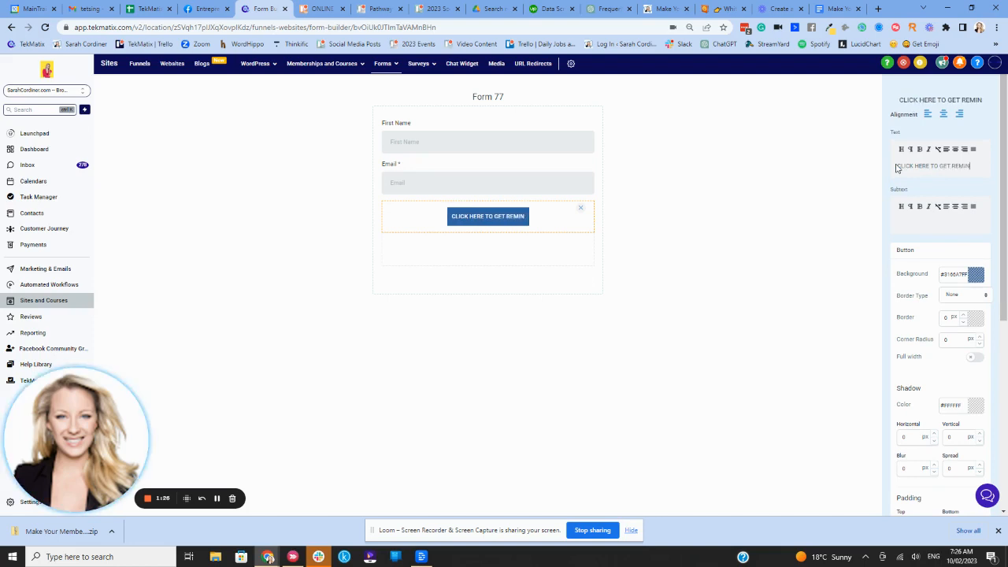
{"action": "type", "text": "DER EMAILS"}
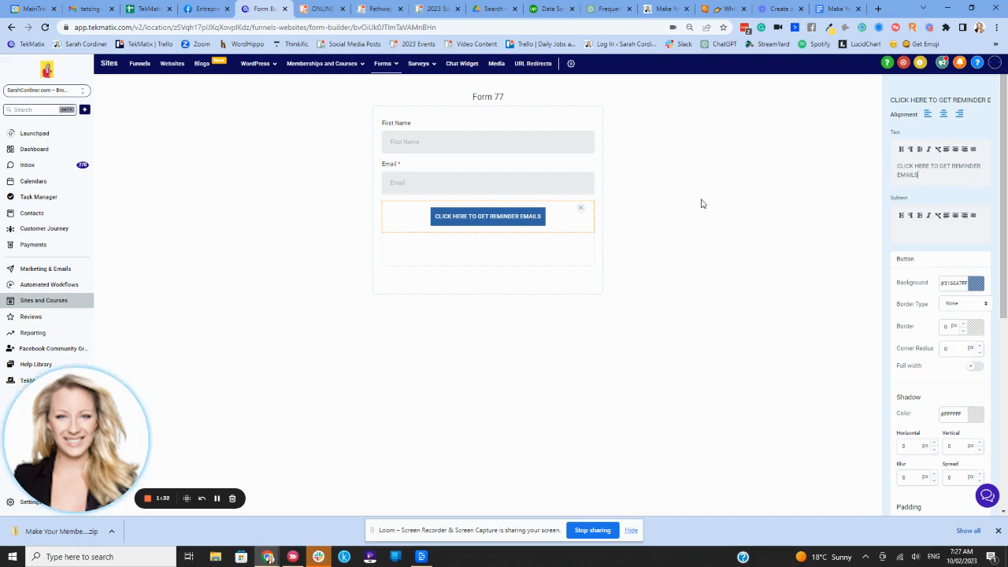
{"action": "left_click", "coordinate": [827, 204]}
{"action": "left_click", "coordinate": [572, 215]}
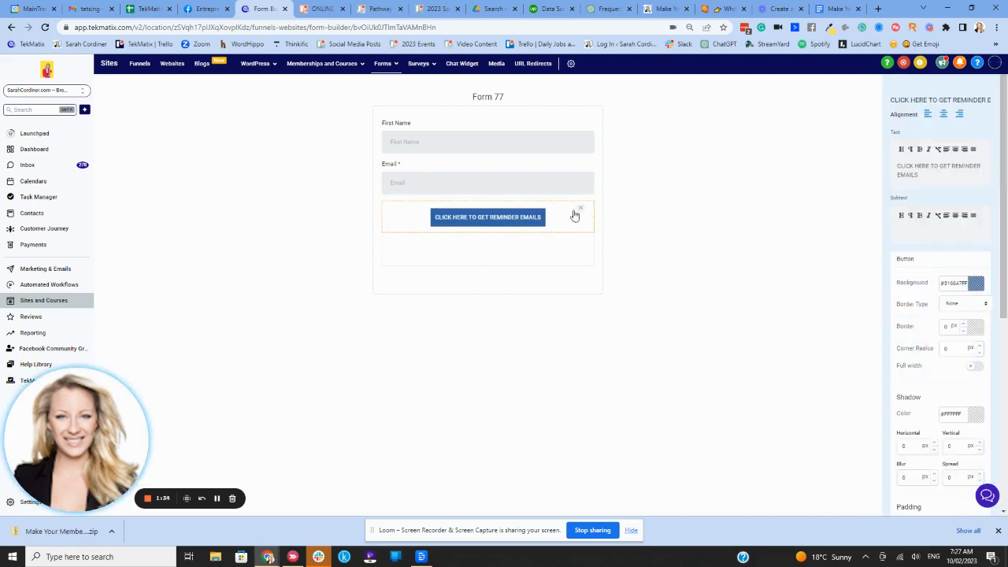
Step: Add a text element at the top of the form, above the First Name field
{"action": "scroll", "coordinate": [969, 230], "scroll_direction": "down", "scroll_amount": 4}
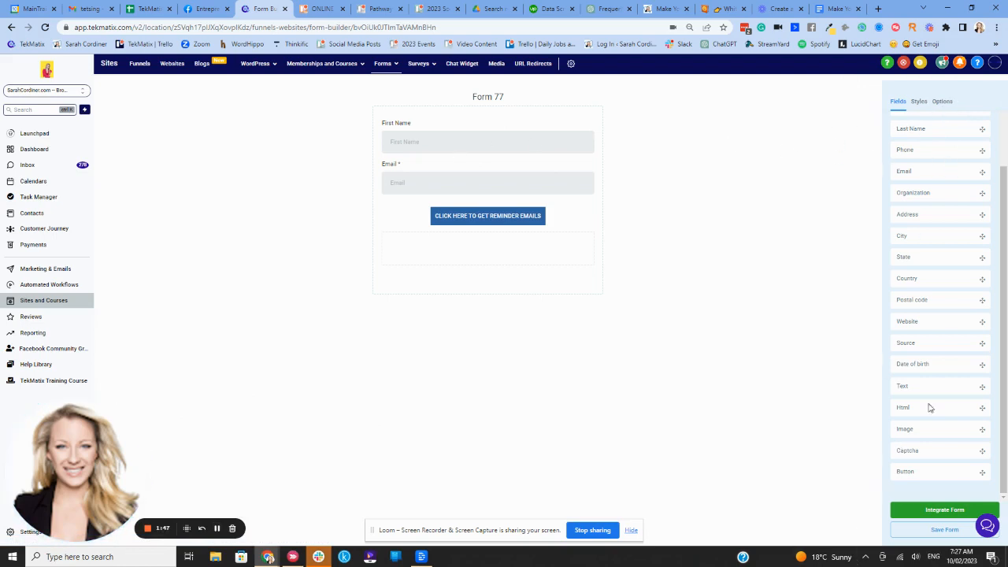
{"action": "scroll", "coordinate": [917, 376], "scroll_direction": "up", "scroll_amount": 2}
{"action": "scroll", "coordinate": [919, 376], "scroll_direction": "down", "scroll_amount": 1}
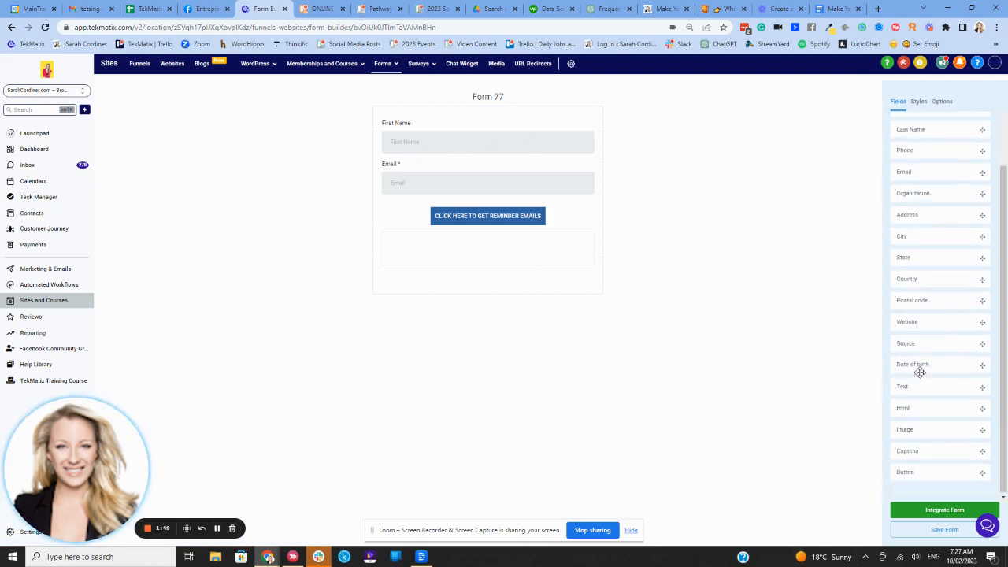
{"action": "left_click_drag", "start_coordinate": [892, 387], "coordinate": [456, 133]}
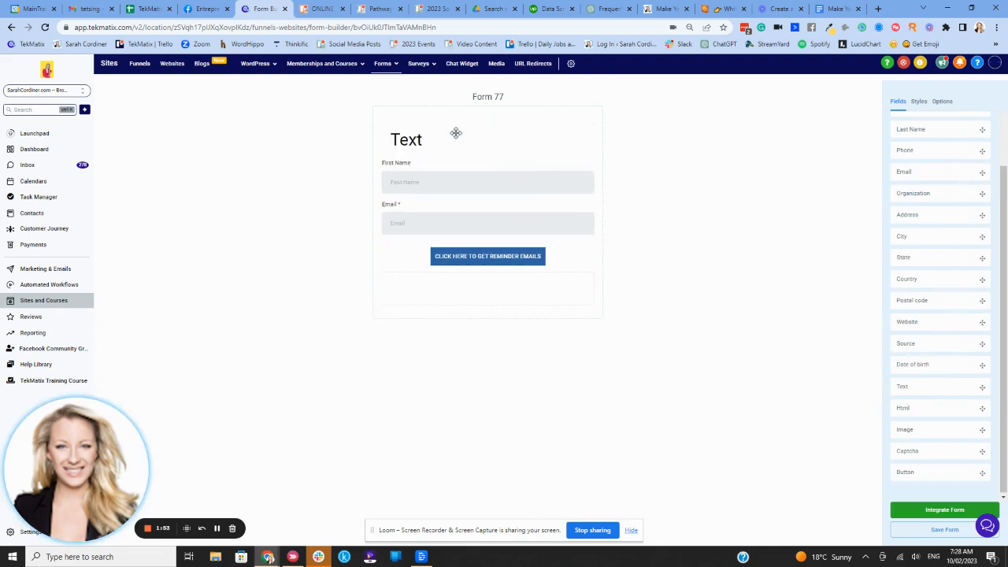
Step: Replace the new text element's placeholder with the heading "Opt in the get the daily challenge reminder emails"
{"action": "left_click", "coordinate": [420, 140]}
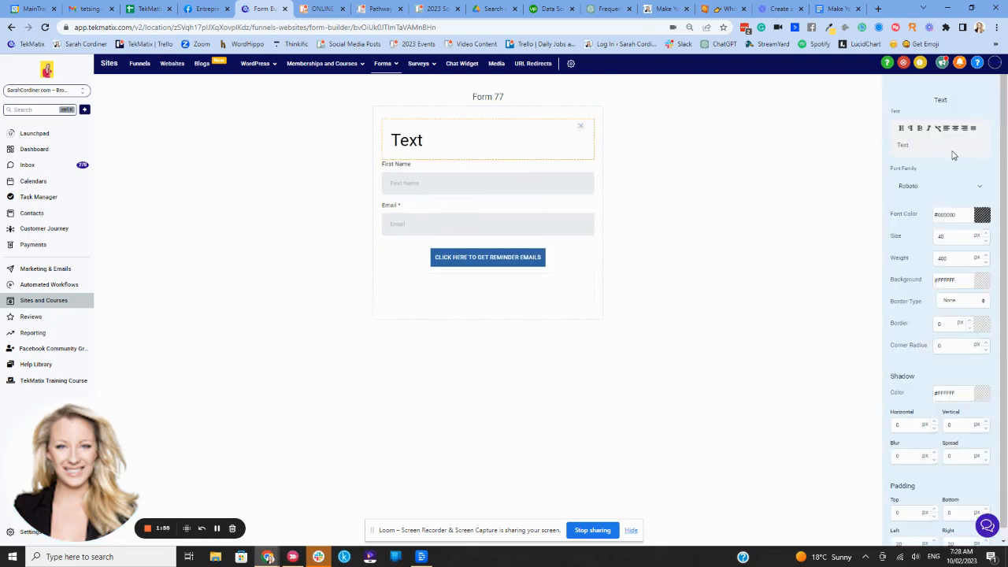
{"action": "left_click", "coordinate": [912, 145]}
{"action": "key", "text": "BackSpace"}
{"action": "key", "text": "BackSpace"}
{"action": "key", "text": "BackSpace"}
{"action": "key", "text": "BackSpace"}
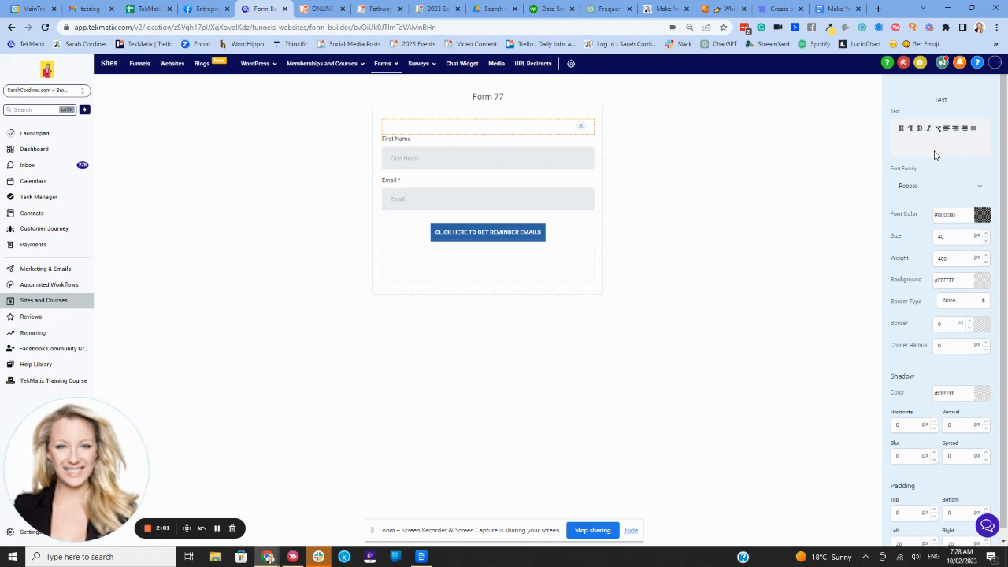
{"action": "type", "text": "oPT iN tO"}
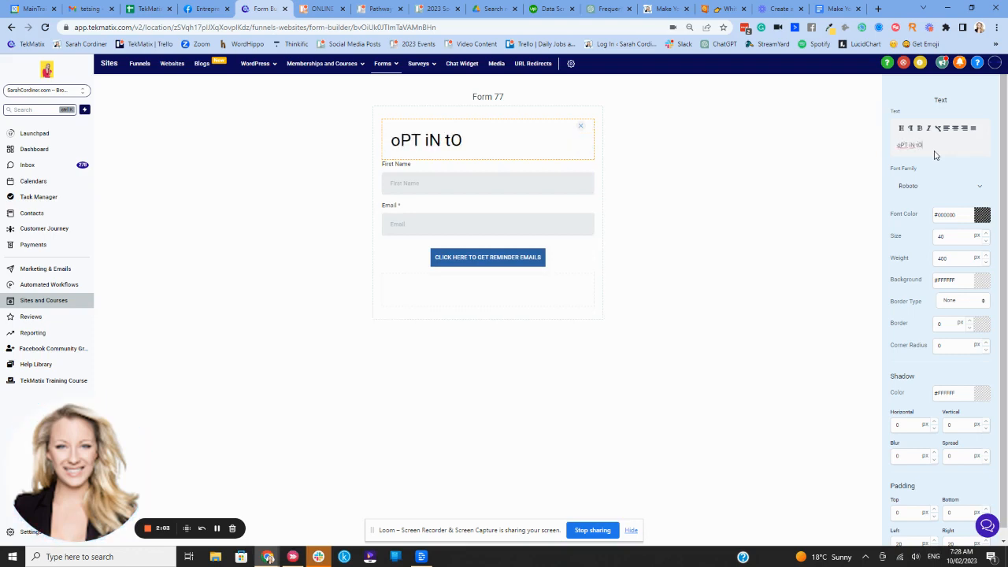
{"action": "type", "text": " gET tHE cHALLENGE"}
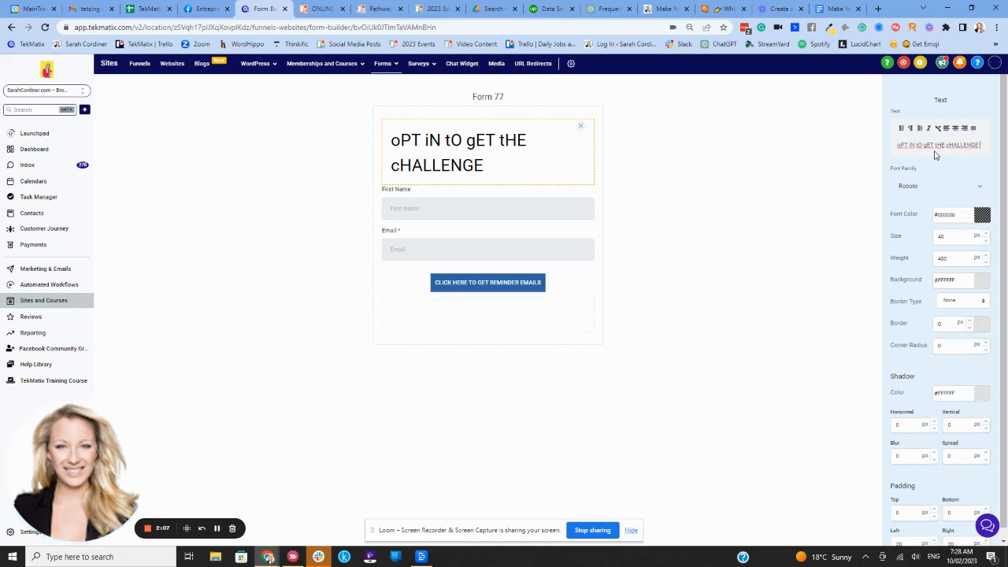
{"action": "type", "text": " rEMINDER eMAILS"}
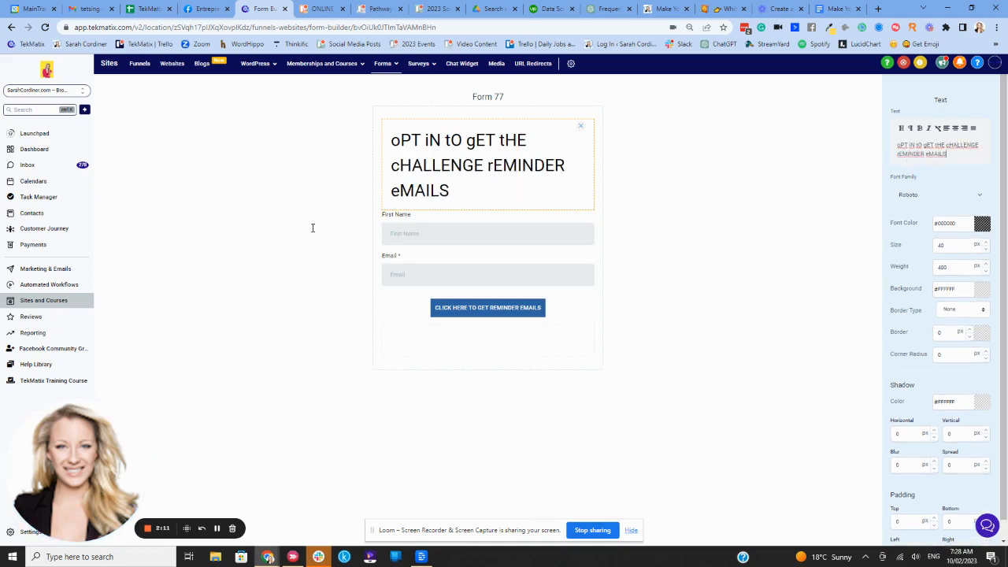
{"action": "left_click", "coordinate": [216, 529]}
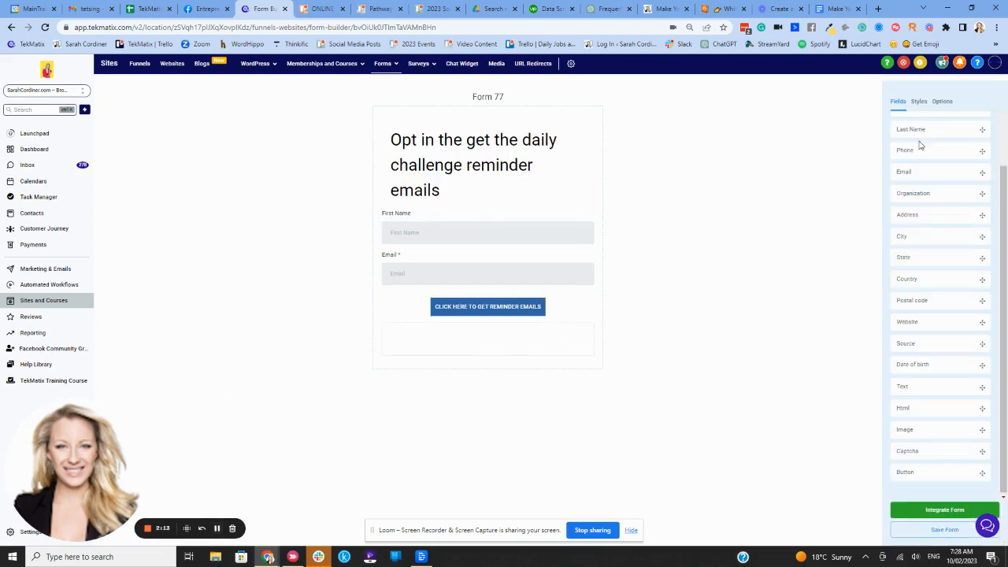
Step: Center the heading text and reduce its font size to 28 px
{"action": "left_click", "coordinate": [444, 155]}
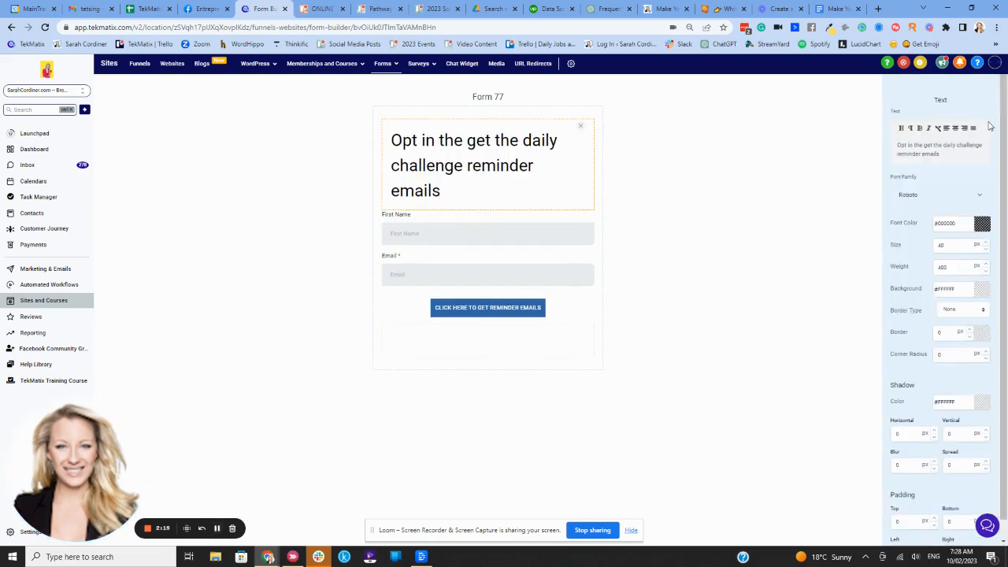
{"action": "left_click", "coordinate": [954, 128]}
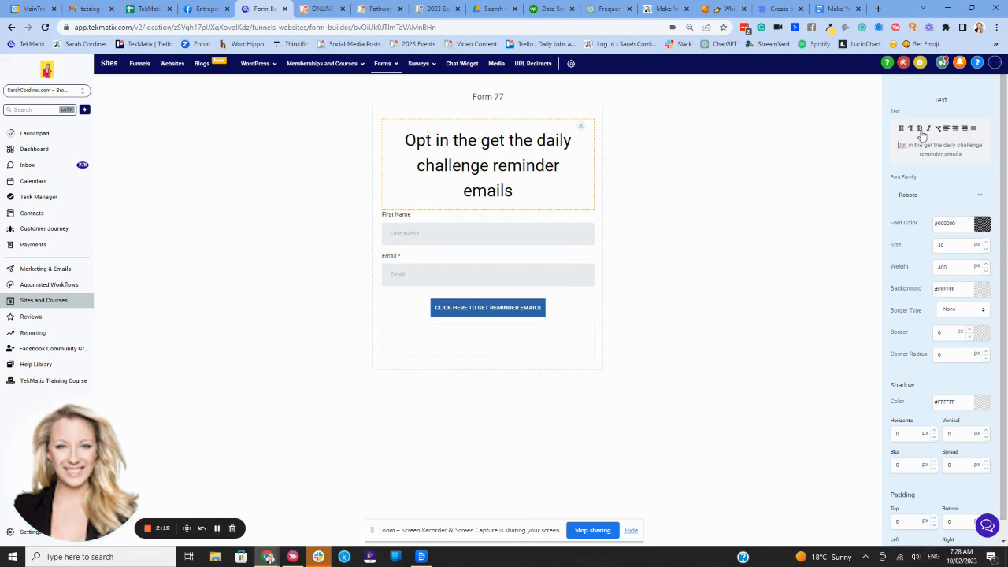
{"action": "left_click", "coordinate": [985, 249]}
{"action": "left_click", "coordinate": [985, 249]}
{"action": "left_click", "coordinate": [985, 250]}
{"action": "left_click", "coordinate": [985, 249]}
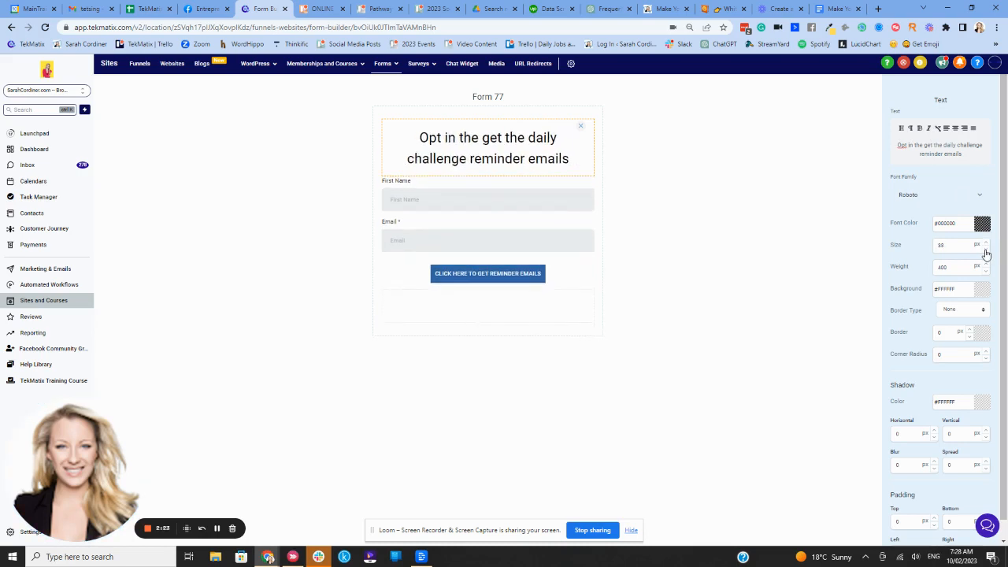
{"action": "left_click", "coordinate": [985, 250]}
{"action": "left_click", "coordinate": [985, 249]}
{"action": "left_click", "coordinate": [985, 250]}
{"action": "left_click", "coordinate": [985, 249]}
{"action": "left_click", "coordinate": [985, 249]}
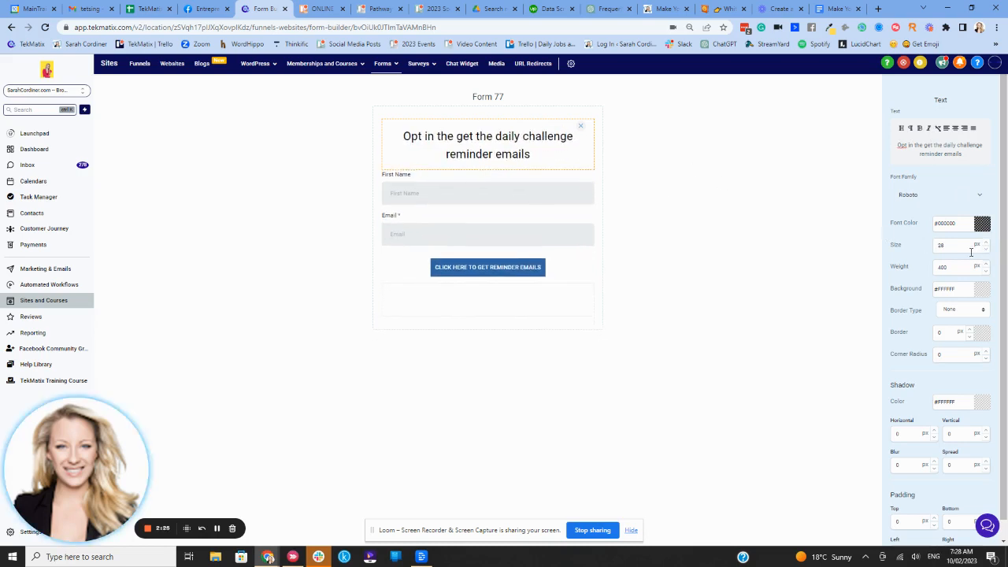
{"action": "left_click", "coordinate": [803, 152]}
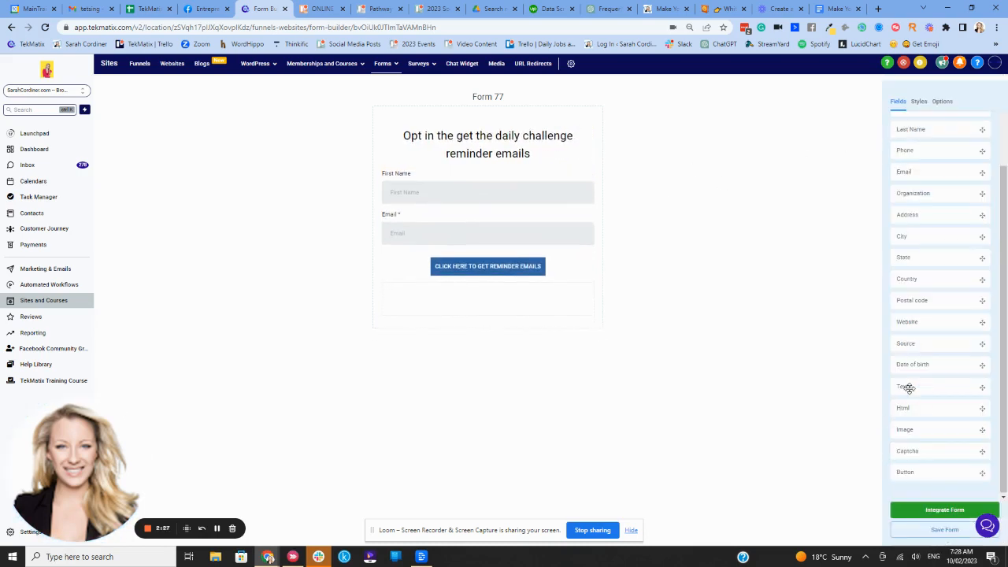
Step: Add a text block between the heading and the First Name field, inviting people to enter their email for the 10 daily check in emails
{"action": "left_click_drag", "start_coordinate": [920, 385], "coordinate": [492, 172]}
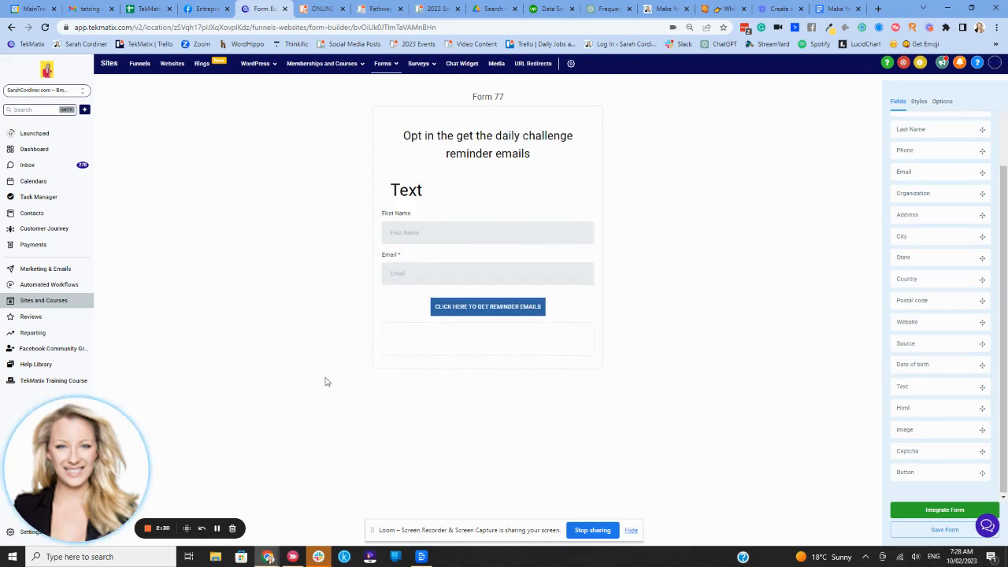
{"action": "left_click", "coordinate": [216, 528]}
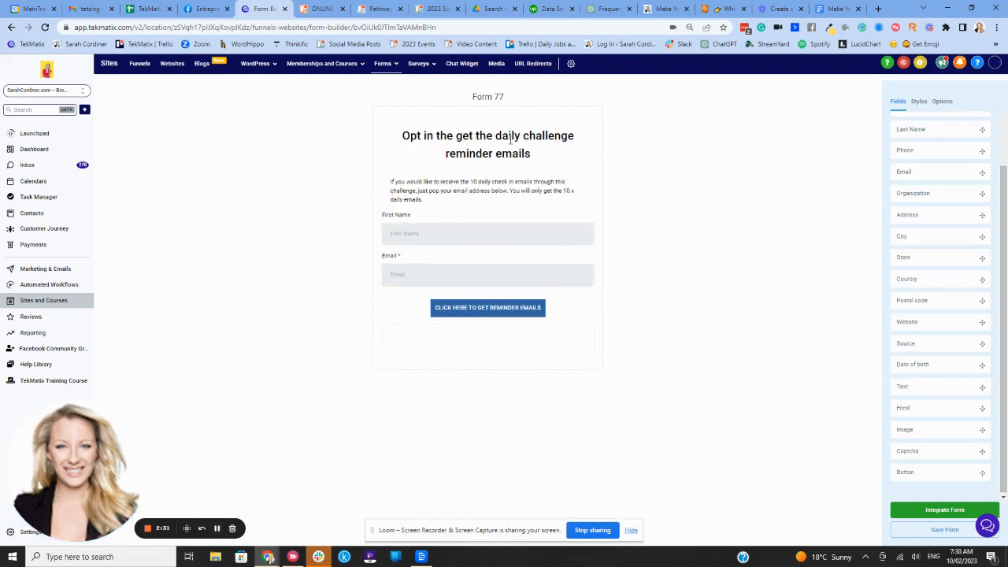
{"action": "left_click", "coordinate": [508, 145]}
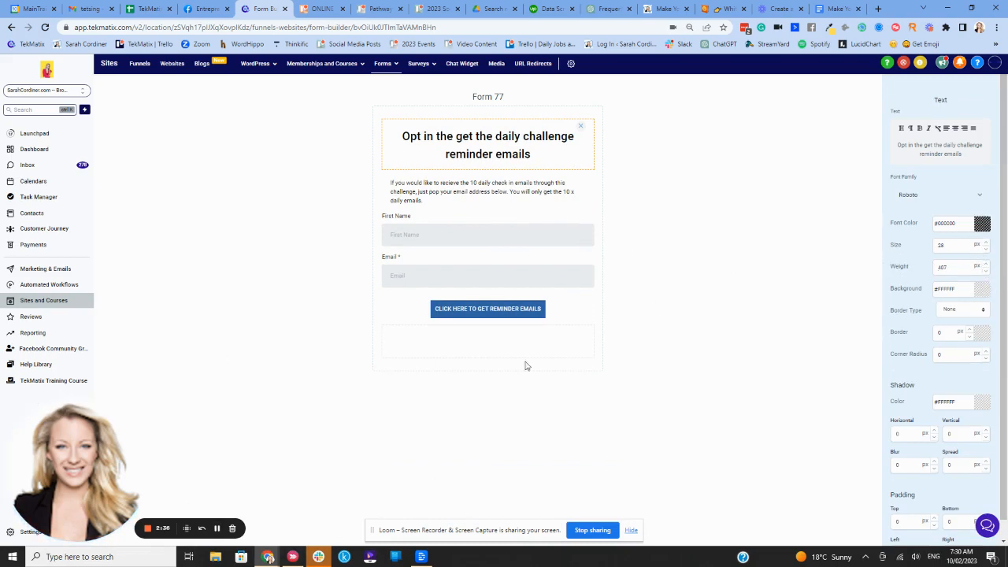
Step: Rename the form as "Make Your membershp" in the form options
{"action": "left_click", "coordinate": [673, 146]}
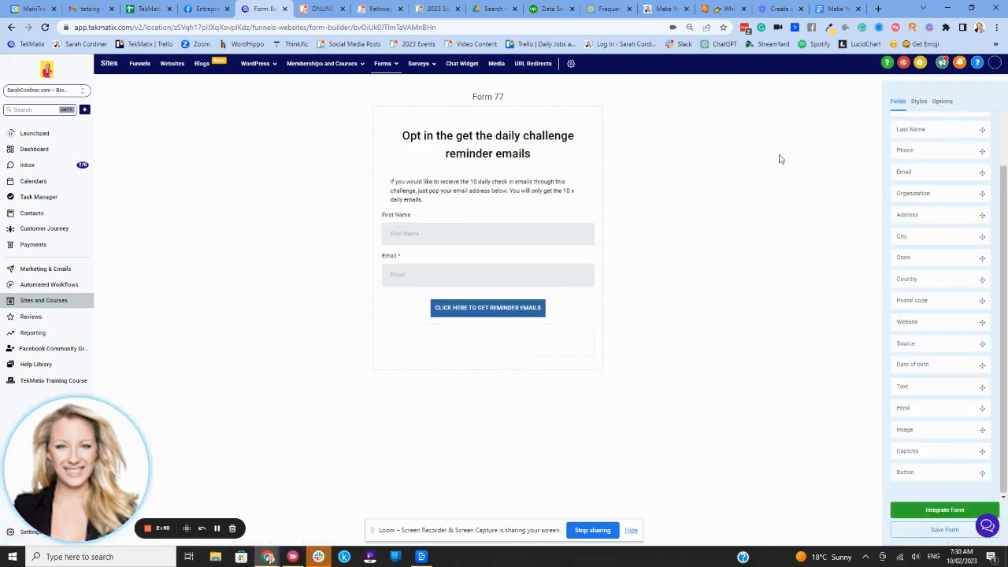
{"action": "left_click", "coordinate": [941, 102]}
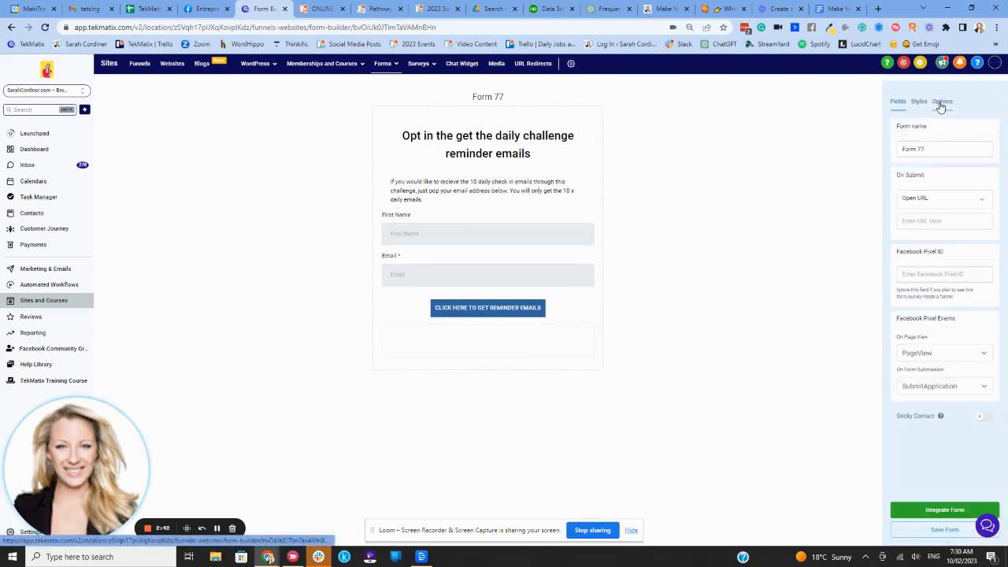
{"action": "left_click_drag", "start_coordinate": [934, 149], "coordinate": [813, 157]}
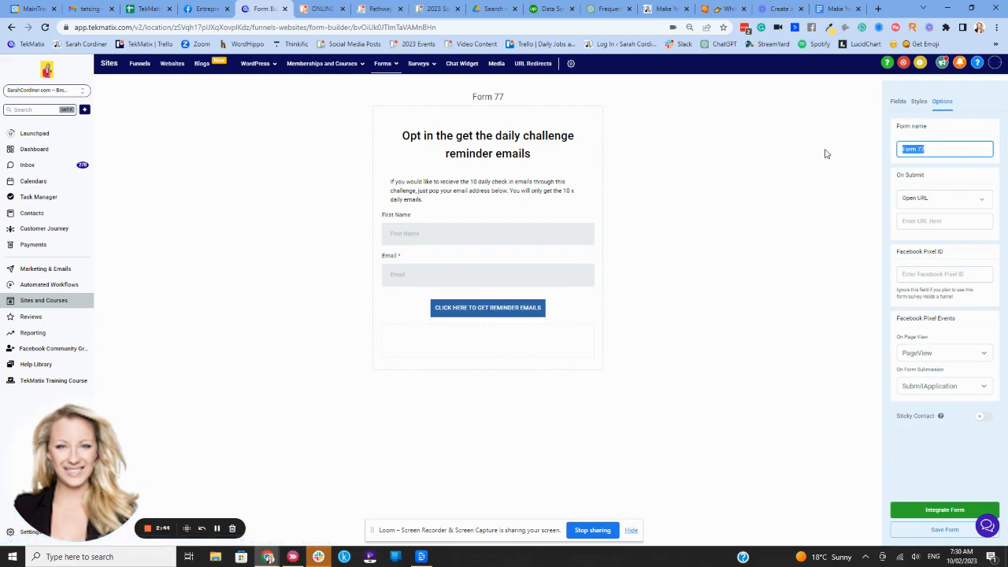
{"action": "type", "text": "Make Your membershp"}
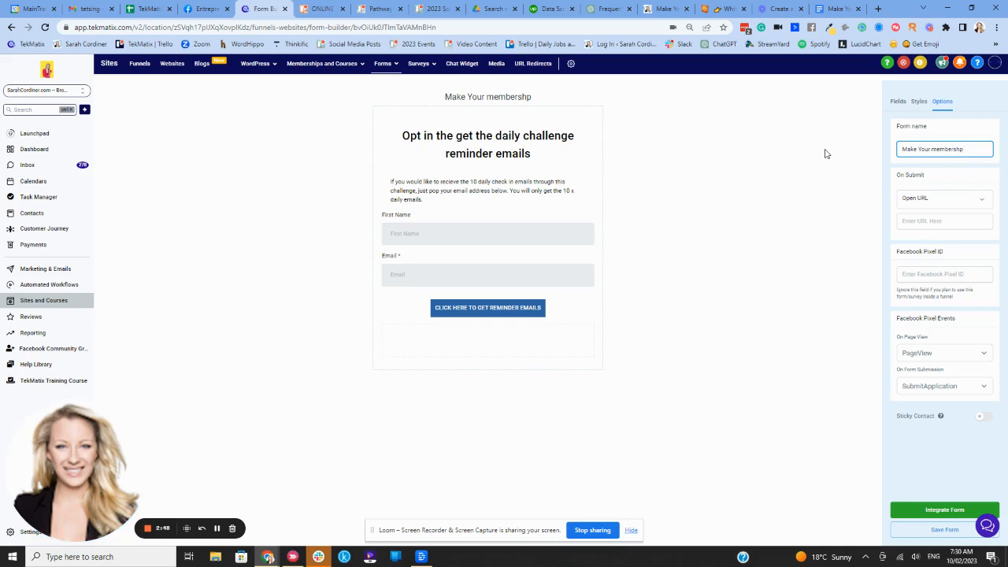
Step: Set the form's submit action to show the message "Yay! You will now get the reminder emails!" and save the form
{"action": "left_click", "coordinate": [918, 203]}
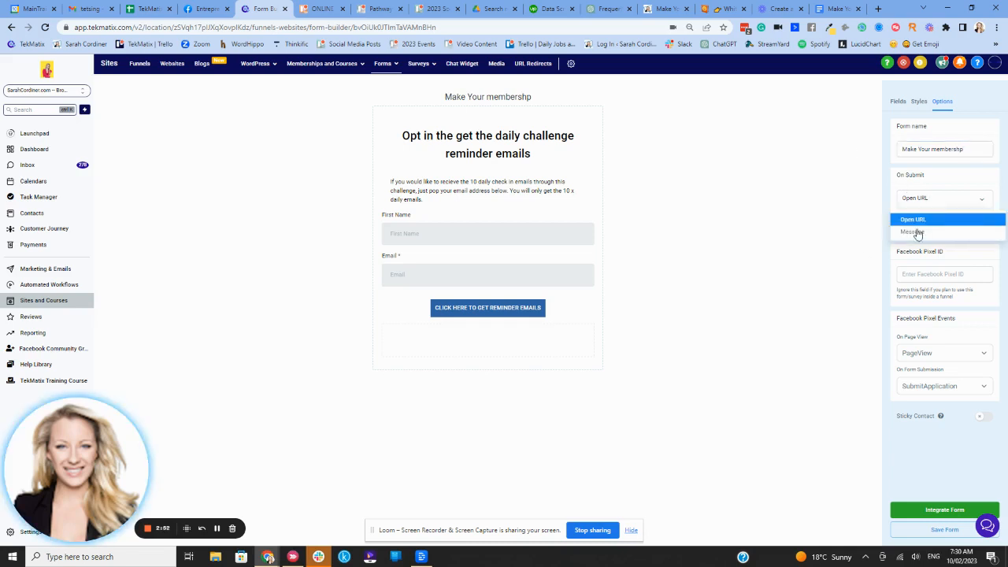
{"action": "left_click", "coordinate": [918, 233]}
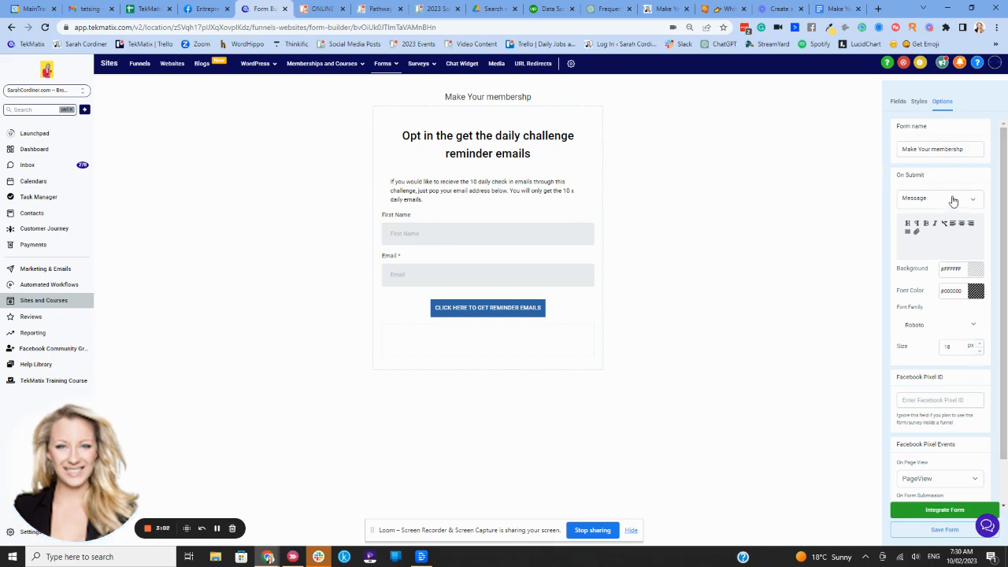
{"action": "left_click", "coordinate": [909, 251]}
{"action": "type", "text": "Yay! You wi"}
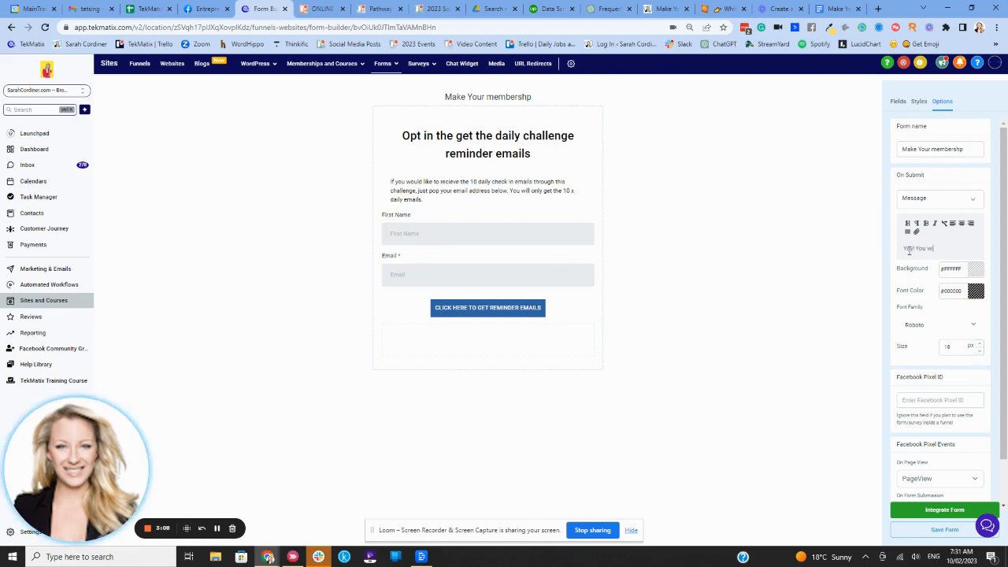
{"action": "type", "text": "ll now get the "}
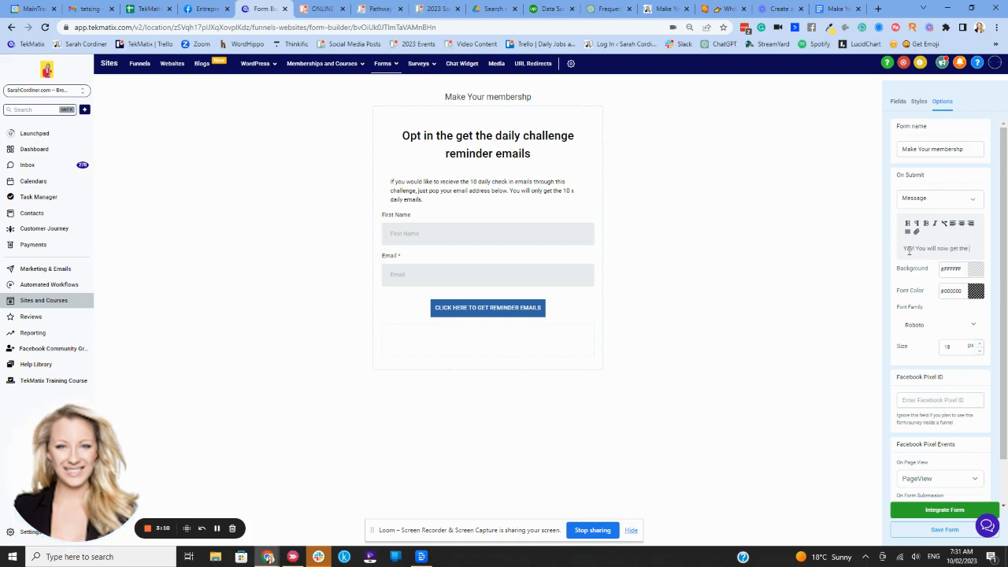
{"action": "type", "text": "reminder emai"}
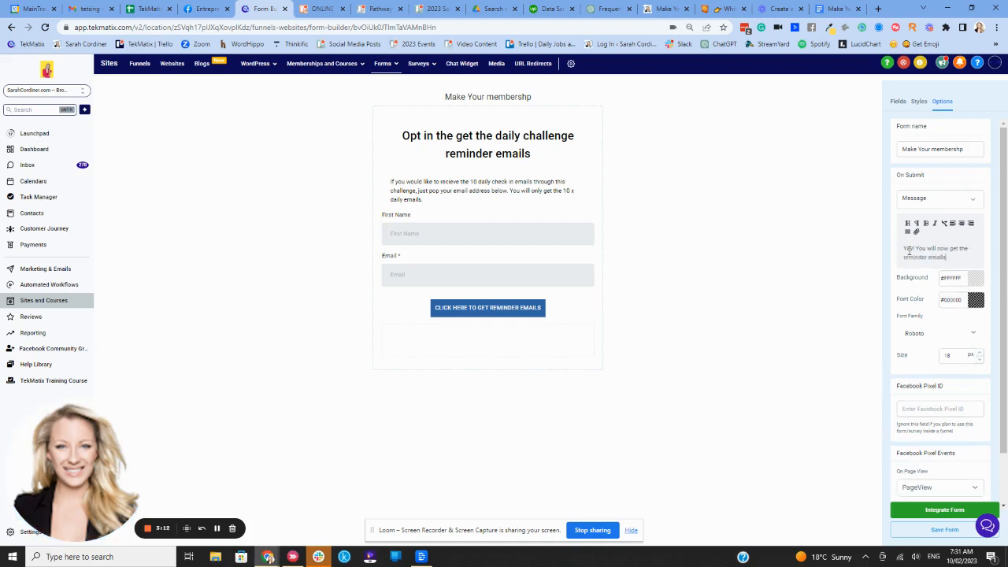
{"action": "type", "text": "ls!"}
{"action": "left_click", "coordinate": [957, 530]}
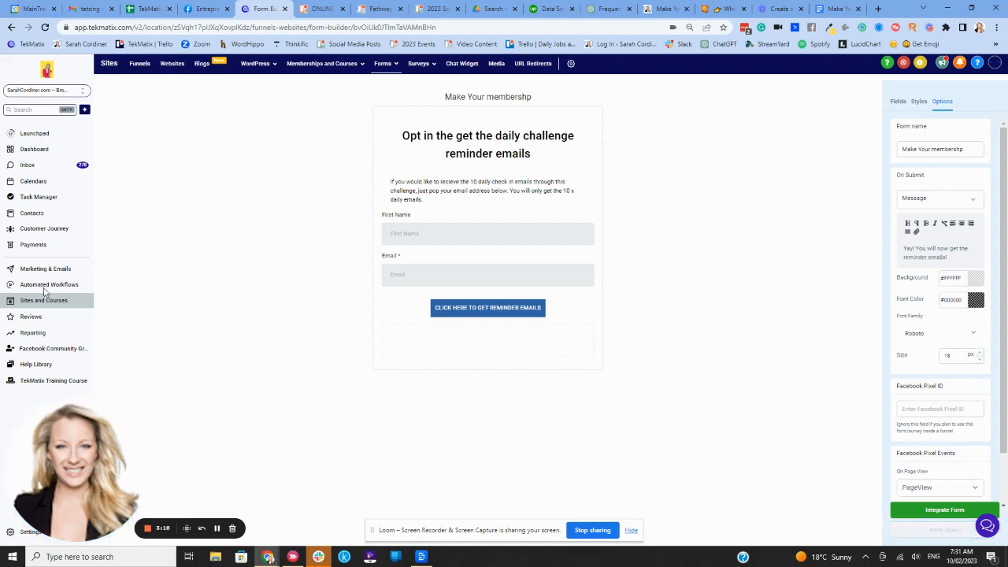
{"action": "left_click", "coordinate": [216, 528]}
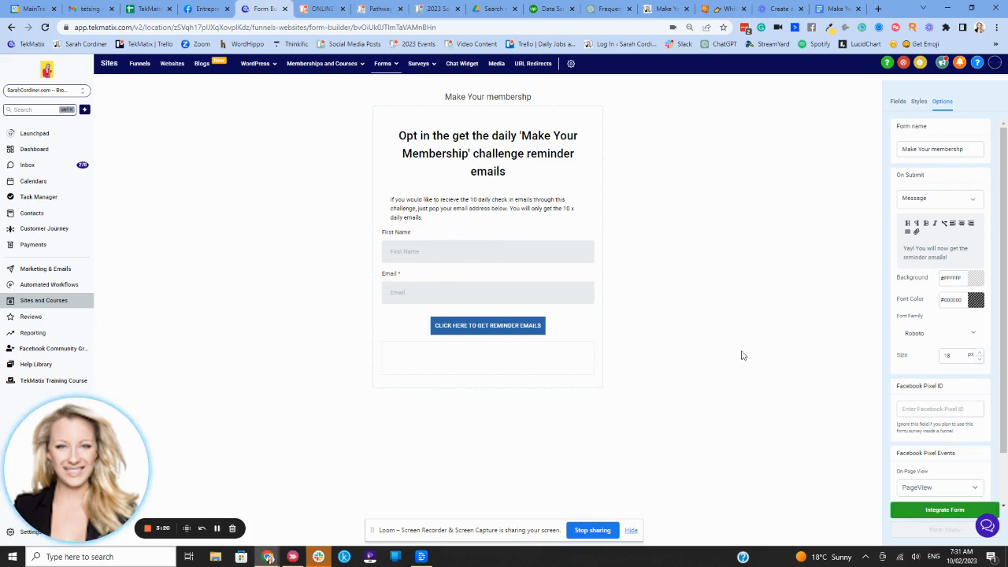
Step: Copy the form's embed code using the Inline layout and finish the form integration
{"action": "scroll", "coordinate": [928, 367], "scroll_direction": "down", "scroll_amount": 1}
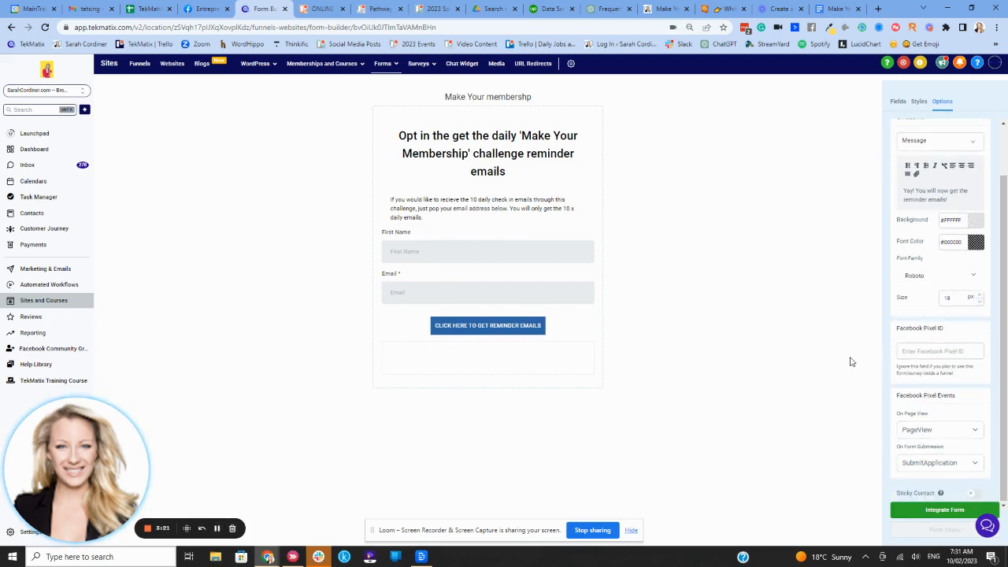
{"action": "left_click", "coordinate": [935, 510]}
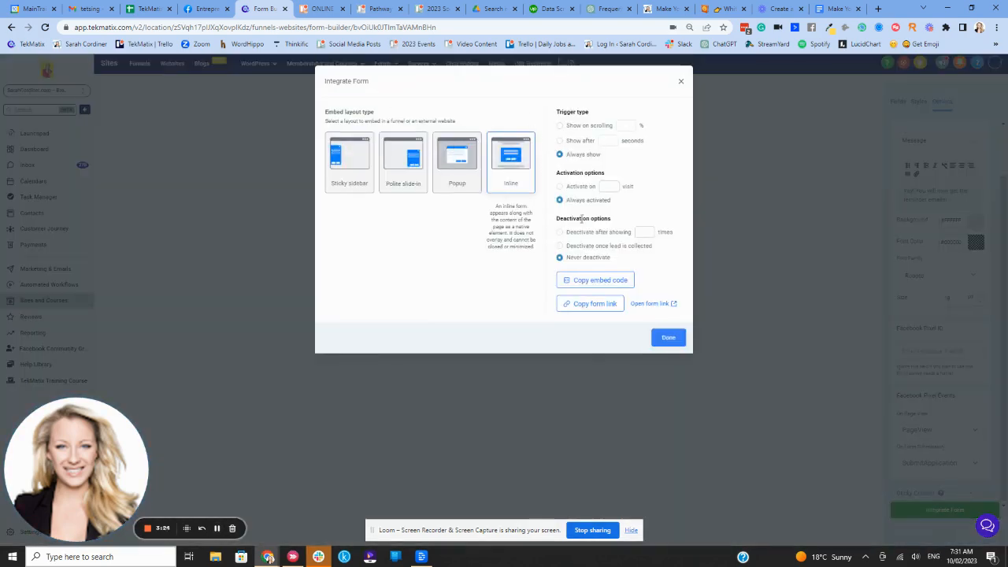
{"action": "left_click", "coordinate": [613, 280]}
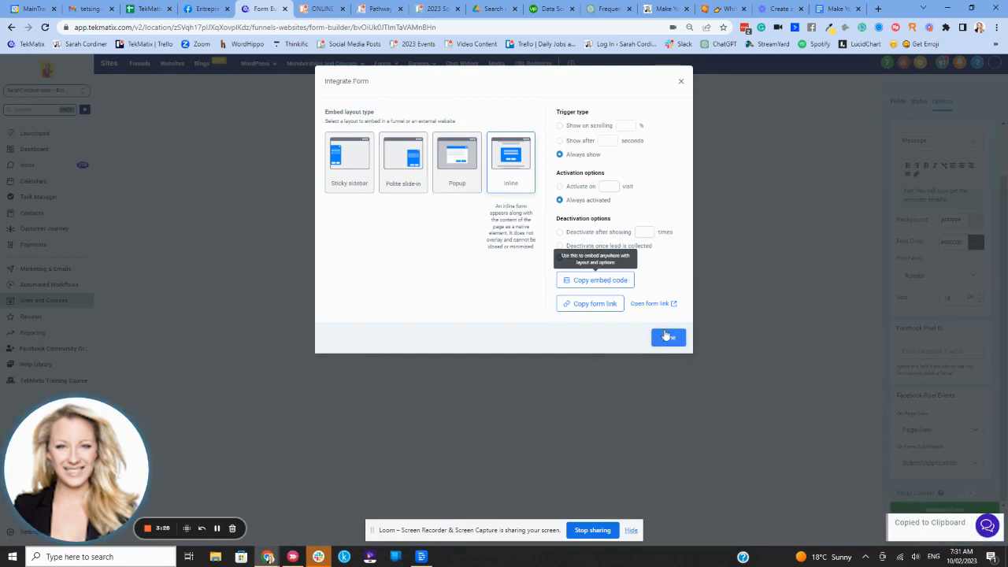
{"action": "left_click", "coordinate": [597, 282]}
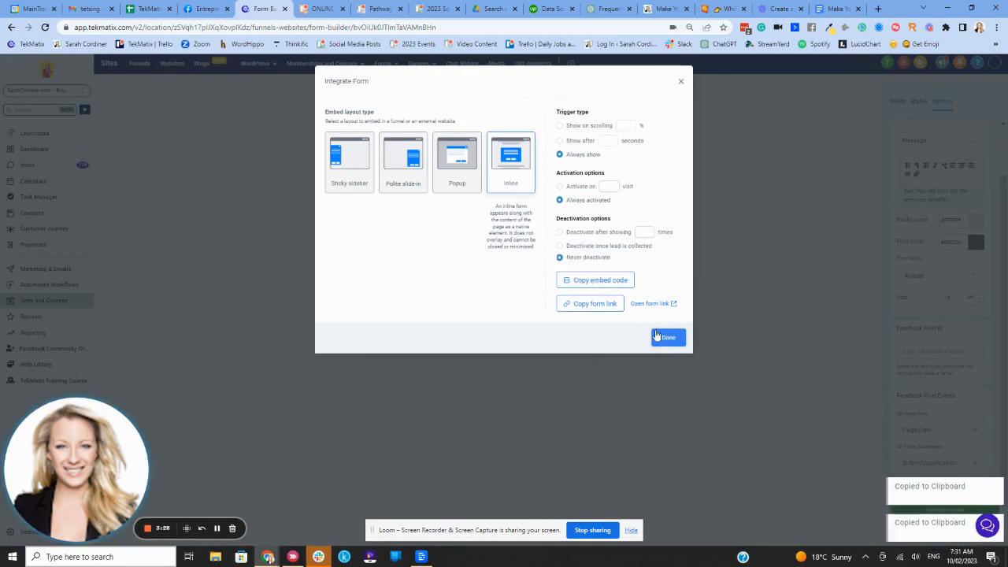
{"action": "left_click", "coordinate": [665, 338]}
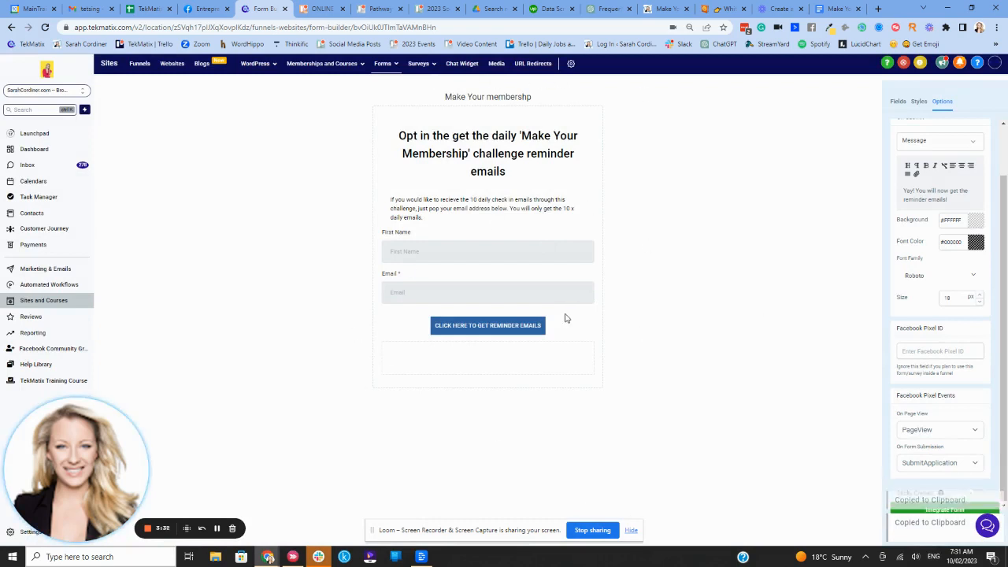
Step: Add a lesson titled "Opt in to get the daily reminder emails" to the welcome section of the Make Your Membership course product
{"action": "mouse_move", "coordinate": [321, 65]}
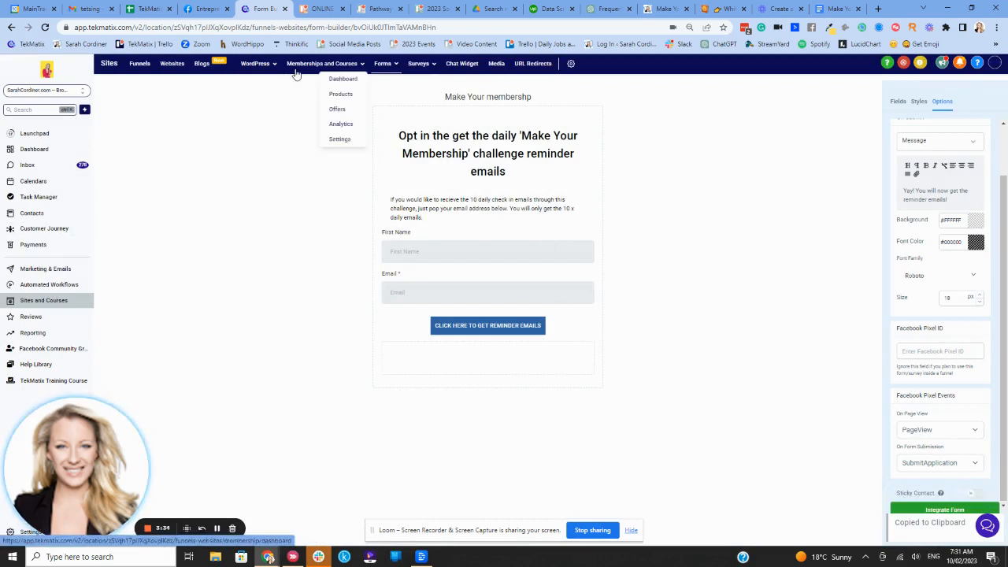
{"action": "left_click", "coordinate": [340, 95]}
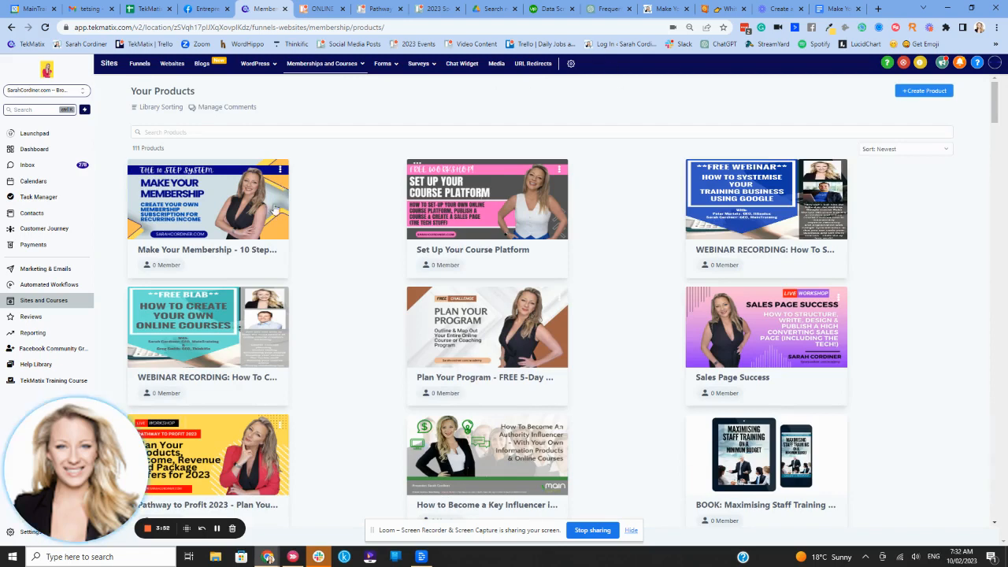
{"action": "left_click", "coordinate": [238, 223]}
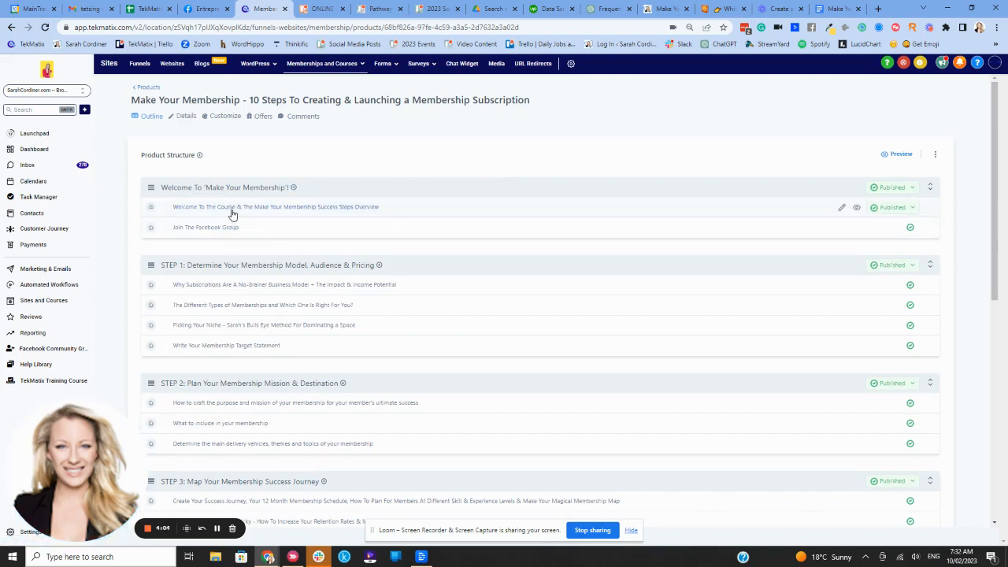
{"action": "left_click", "coordinate": [293, 189]}
{"action": "left_click", "coordinate": [293, 203]}
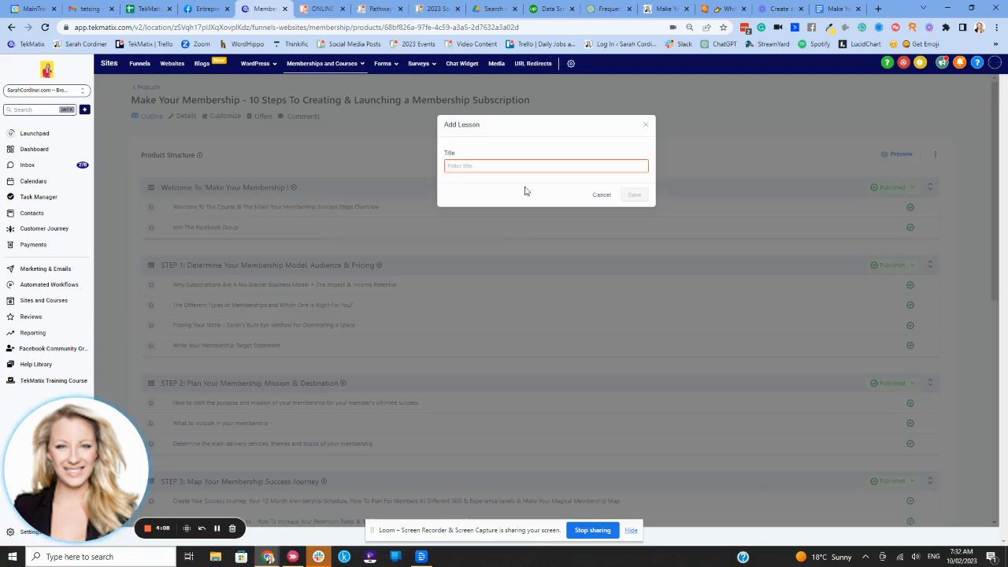
{"action": "type", "text": "G"}
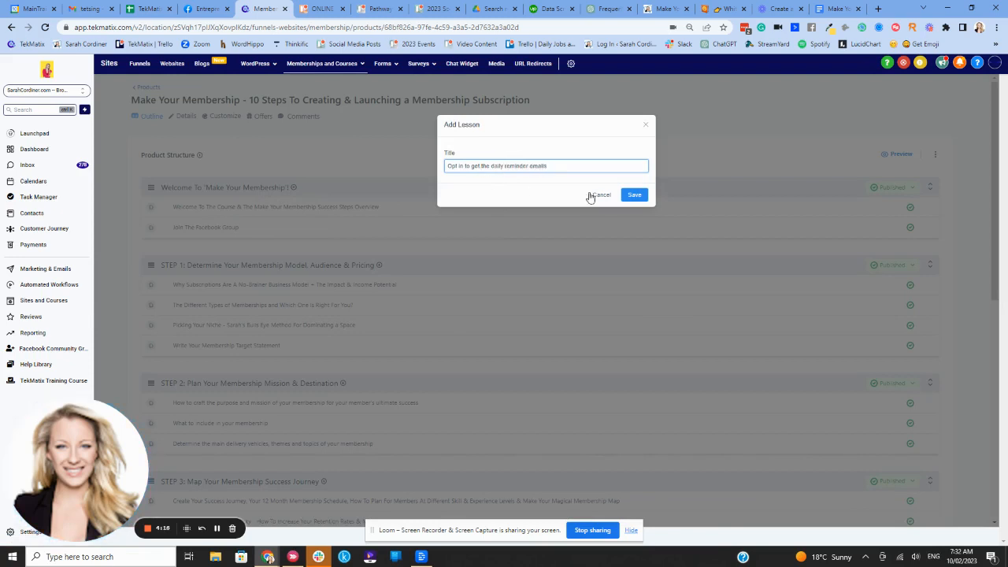
{"action": "left_click", "coordinate": [634, 194]}
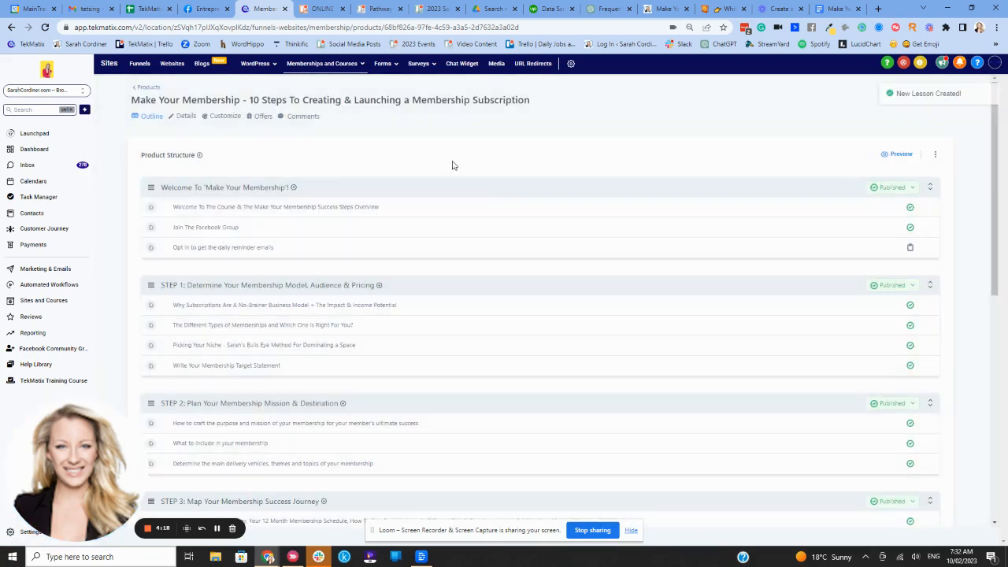
Step: Move the new opt-in lesson above "Join The Facebook Group" and set its visibility to Published
{"action": "left_click_drag", "start_coordinate": [154, 256], "coordinate": [150, 231]}
{"action": "left_click", "coordinate": [211, 228]}
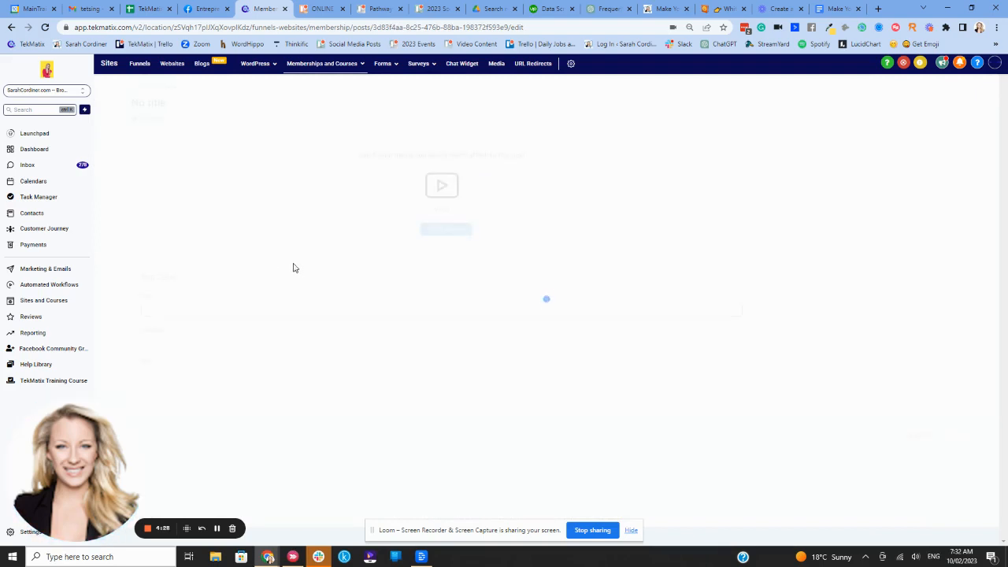
{"action": "scroll", "coordinate": [244, 310], "scroll_direction": "down", "scroll_amount": 1}
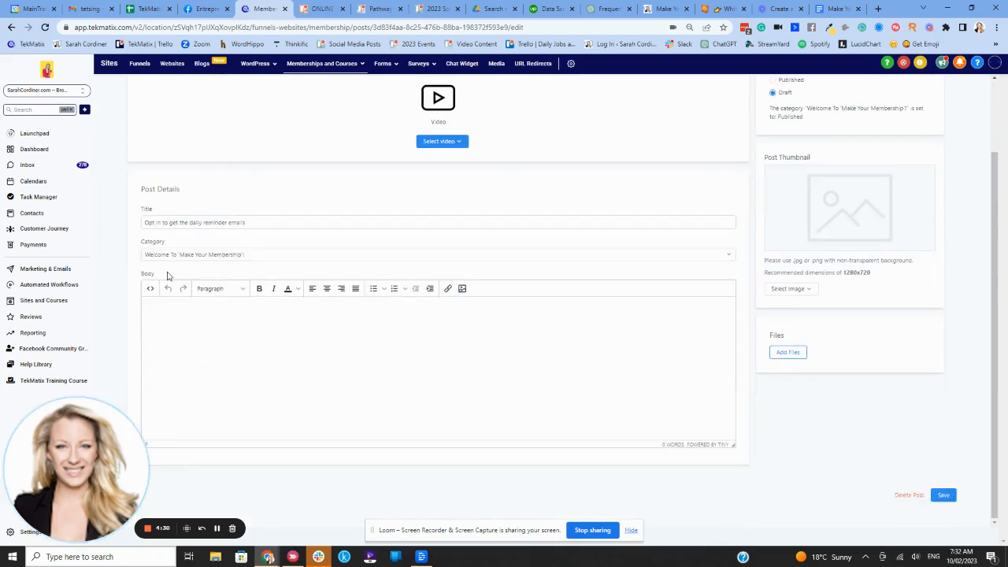
{"action": "scroll", "coordinate": [527, 153], "scroll_direction": "up", "scroll_amount": 1}
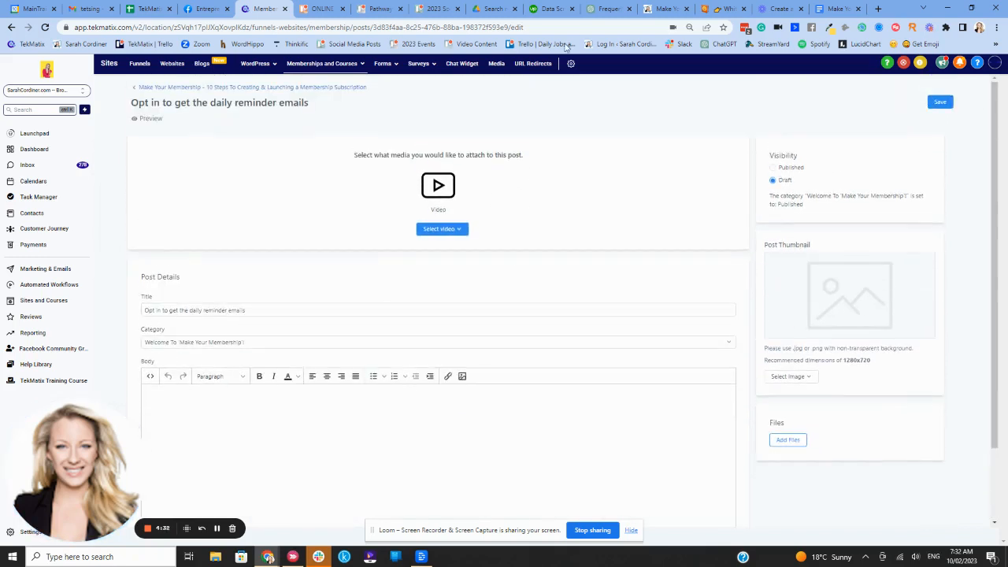
{"action": "left_click", "coordinate": [772, 167]}
{"action": "scroll", "coordinate": [709, 331], "scroll_direction": "down", "scroll_amount": 1}
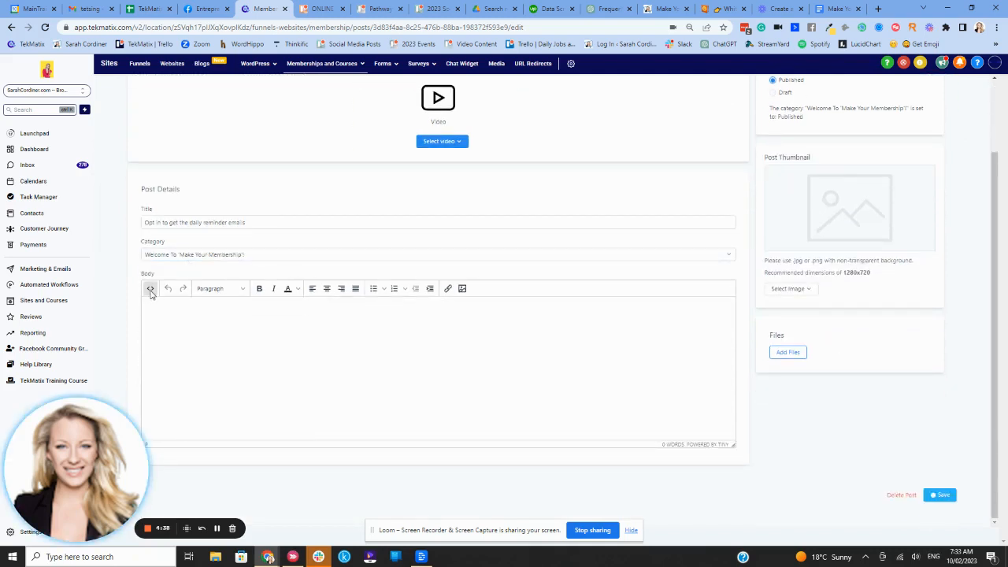
Step: Embed the form in the lesson body by pasting the copied code into its source code, then save and preview the lesson
{"action": "left_click", "coordinate": [150, 289]}
{"action": "key", "text": "ctrl+v"}
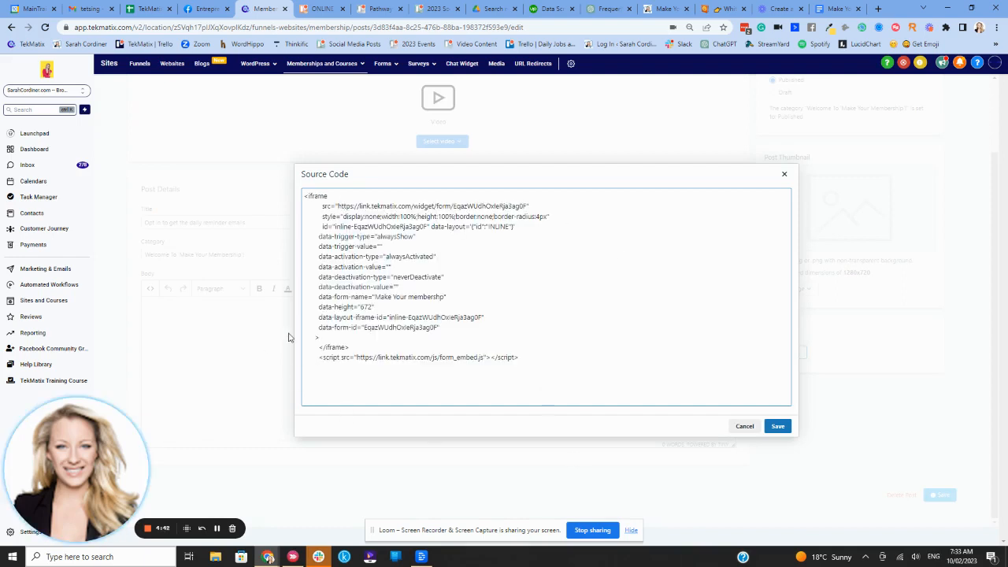
{"action": "left_click", "coordinate": [777, 426]}
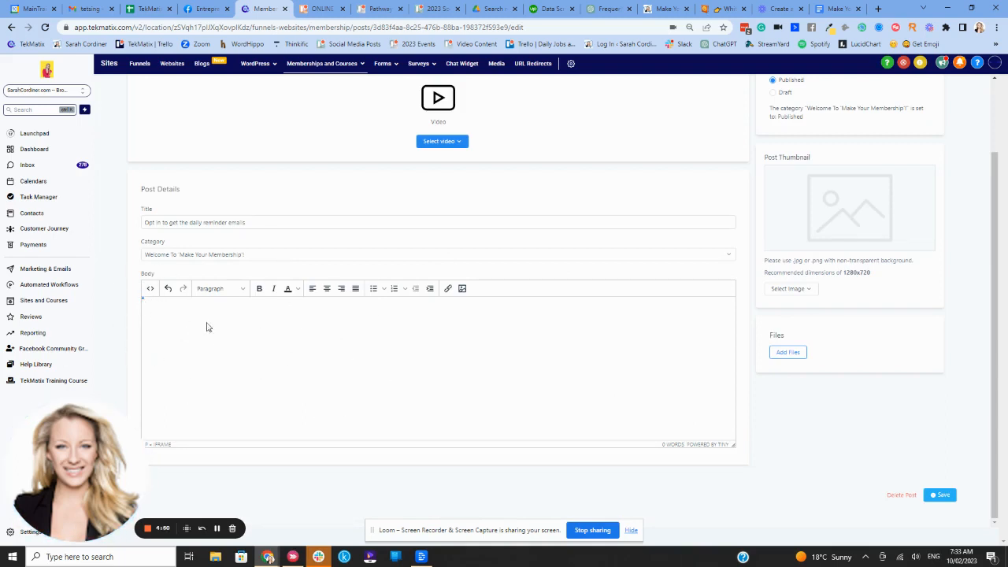
{"action": "left_click", "coordinate": [943, 494]}
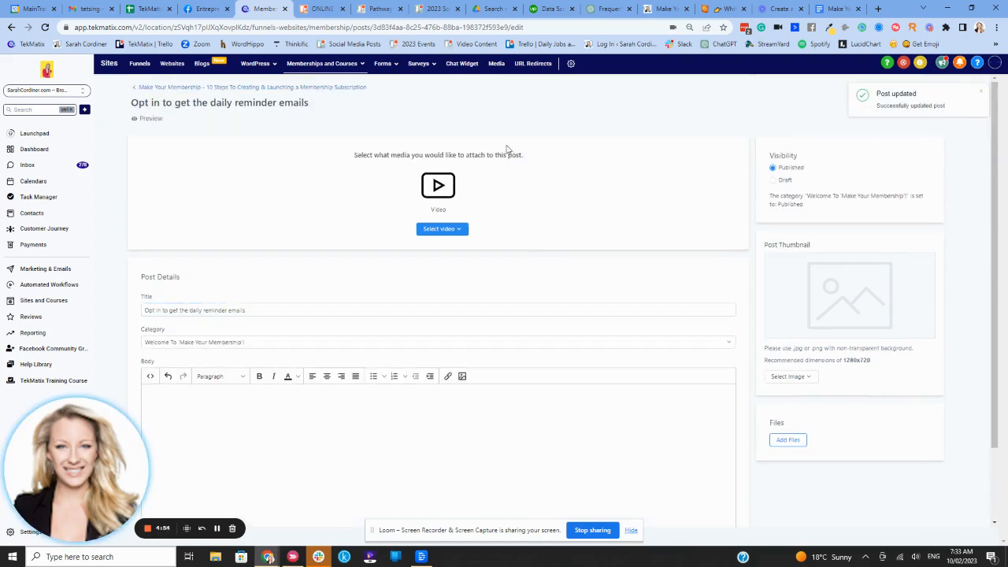
{"action": "left_click", "coordinate": [147, 123]}
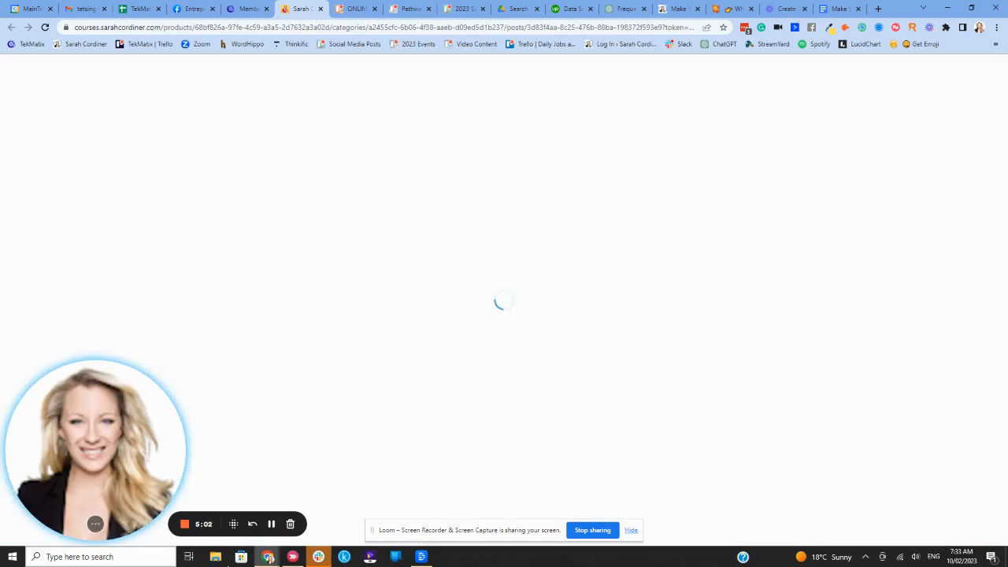
{"action": "left_click", "coordinate": [272, 525]}
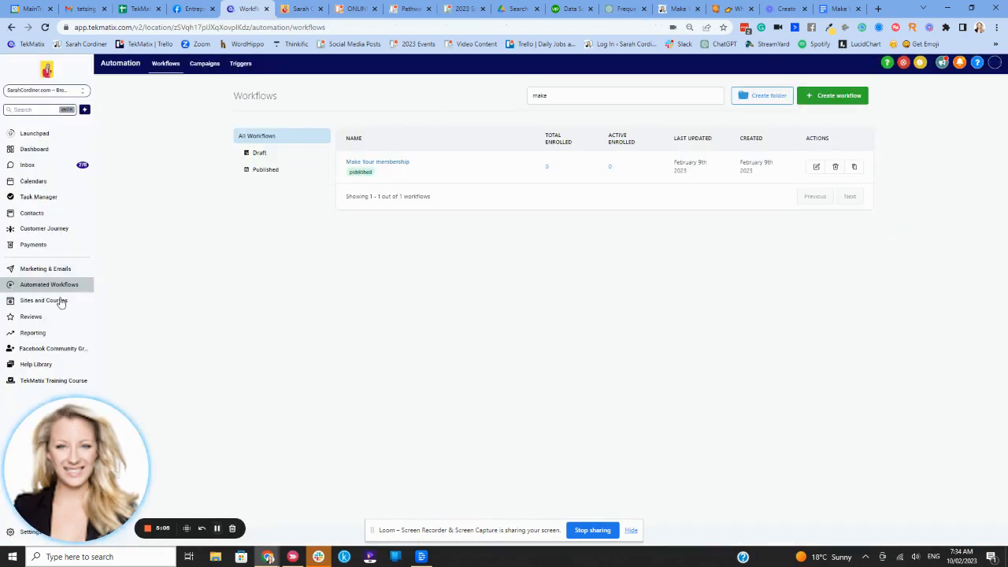
Step: Add a Form submitted trigger to the Make Your membership workflow and name it "Form Submitted - opted in to get reminders"
{"action": "left_click", "coordinate": [395, 166]}
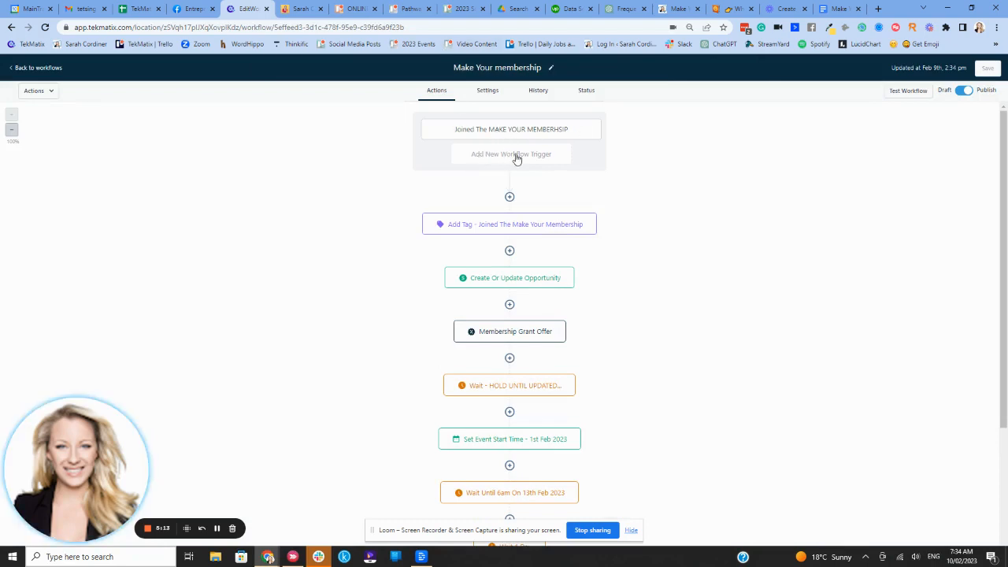
{"action": "left_click", "coordinate": [517, 155]}
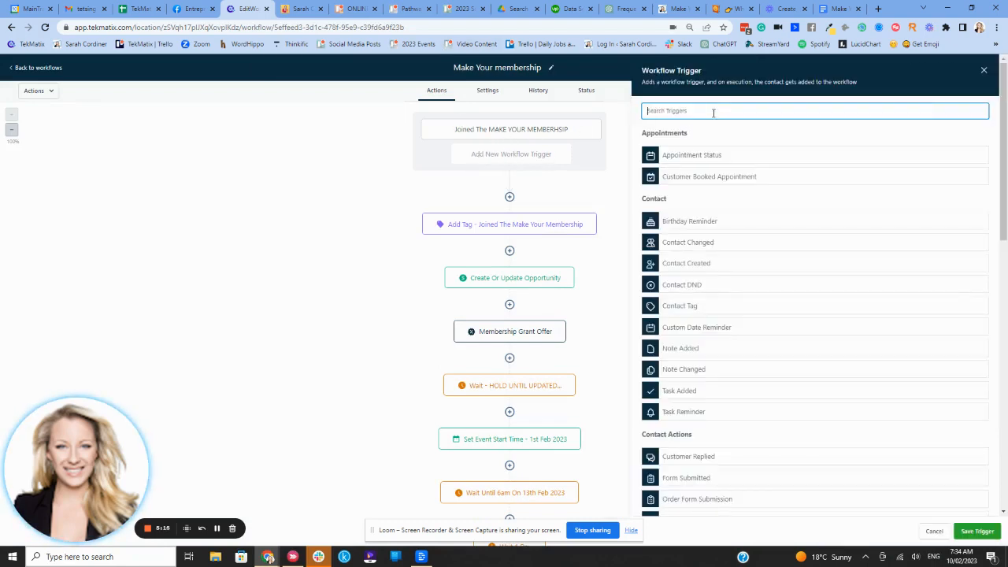
{"action": "type", "text": "form"}
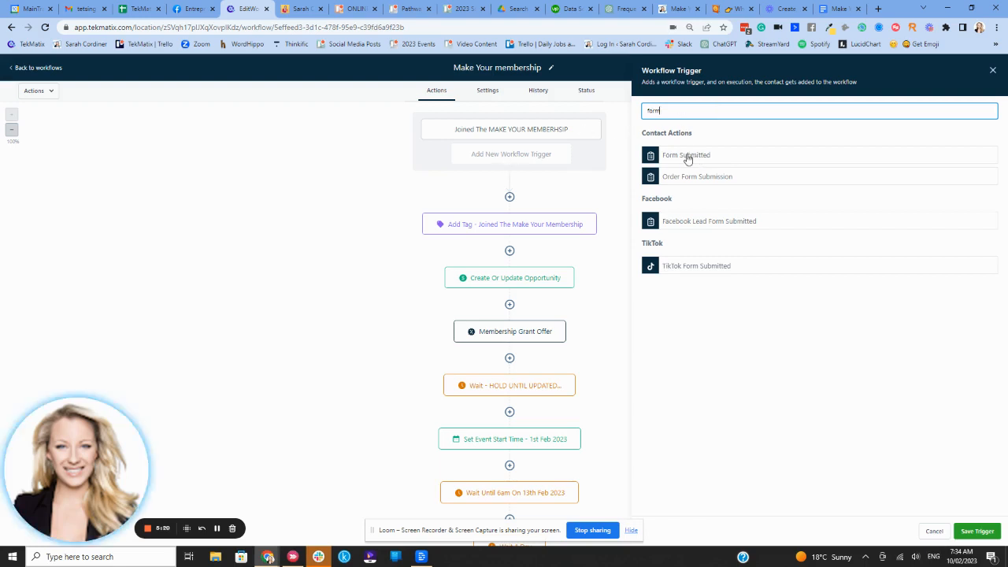
{"action": "left_click", "coordinate": [686, 155]}
{"action": "left_click", "coordinate": [689, 174]}
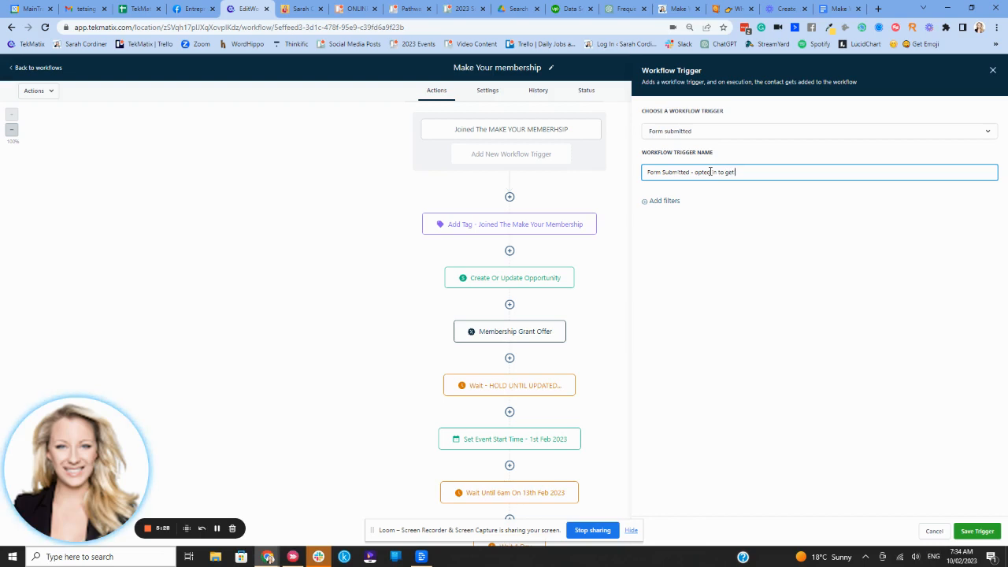
Step: Filter the new trigger with "Form is" set to the "Make Your membershp" form, and save the trigger
{"action": "left_click", "coordinate": [659, 200]}
{"action": "left_click", "coordinate": [654, 213]}
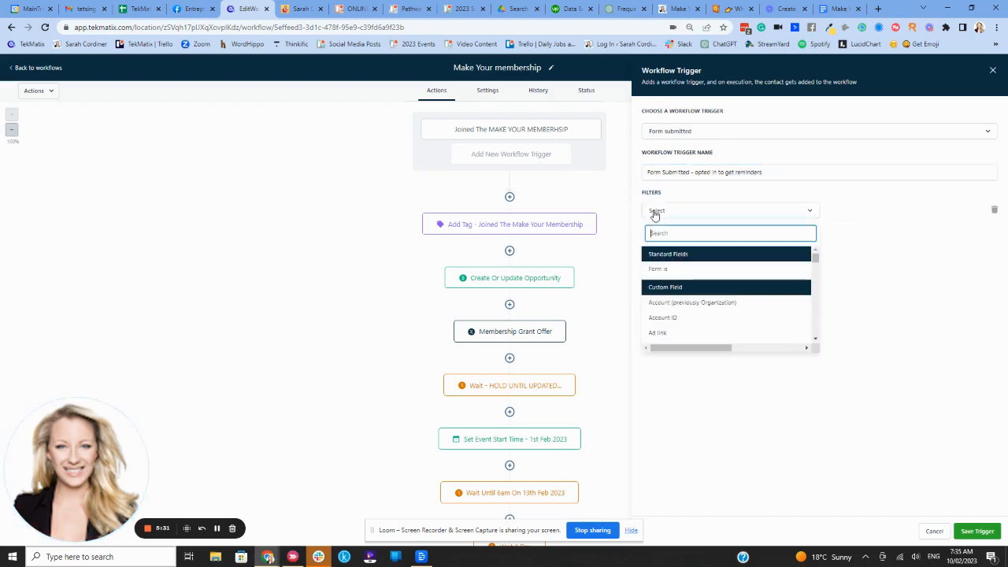
{"action": "left_click", "coordinate": [661, 269]}
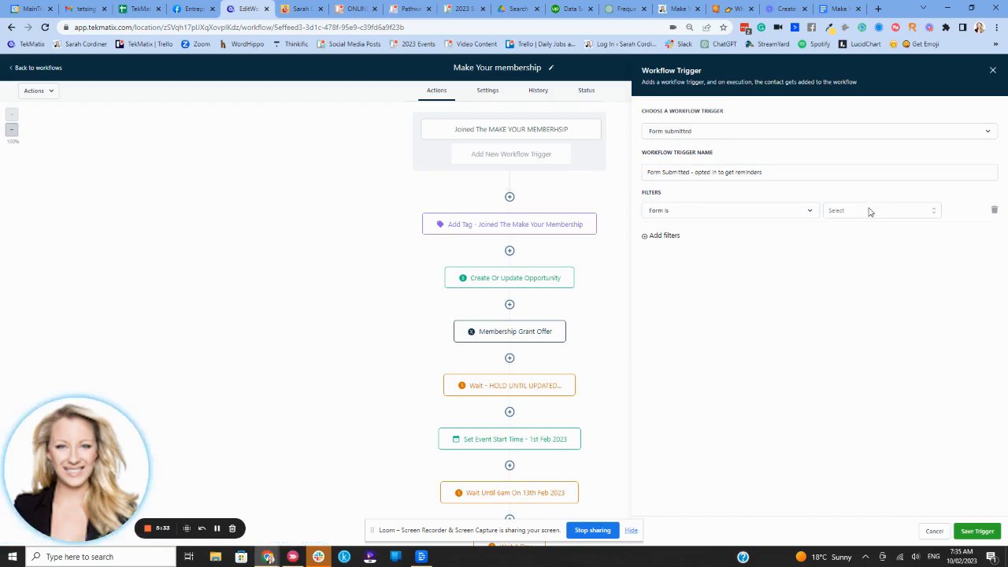
{"action": "left_click", "coordinate": [869, 211]}
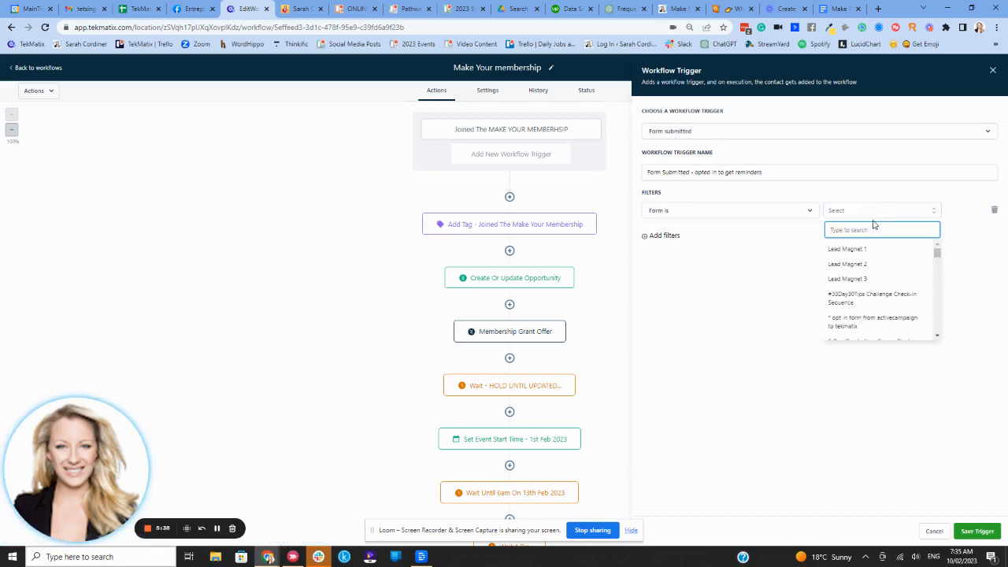
{"action": "type", "text": "make"}
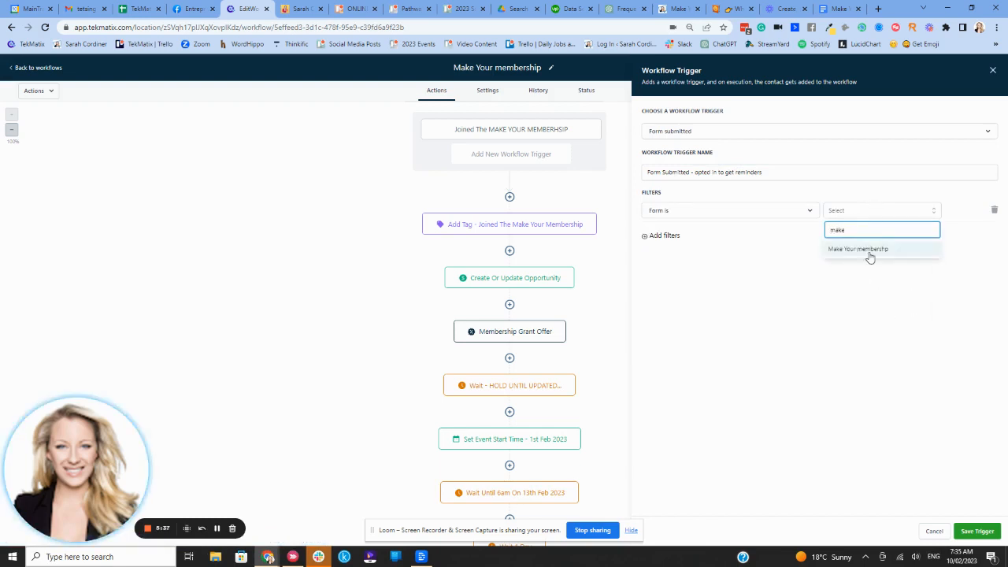
{"action": "left_click", "coordinate": [870, 249]}
{"action": "left_click", "coordinate": [977, 531]}
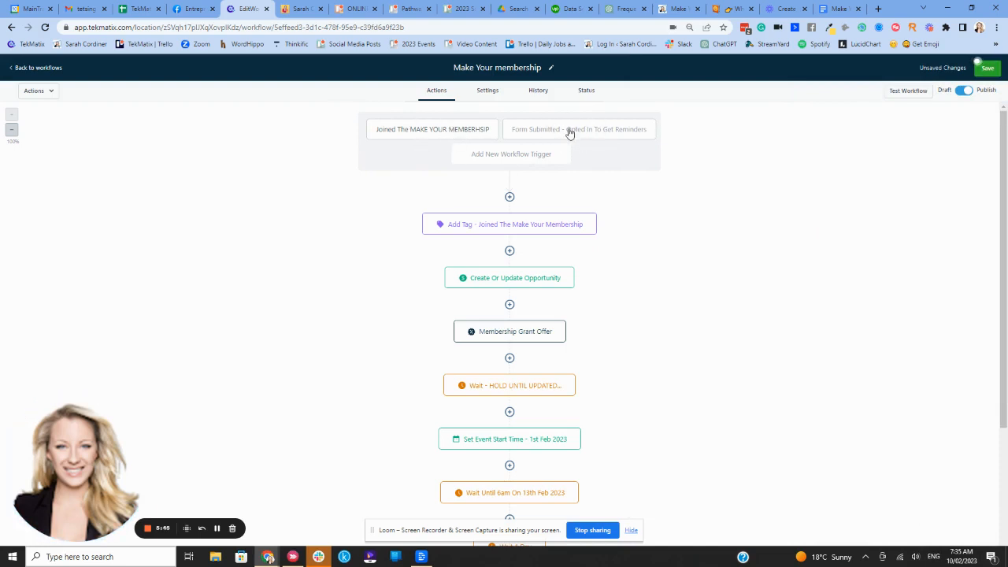
Step: Review the workflow's sequence of actions and save the workflow with its new form trigger
{"action": "scroll", "coordinate": [559, 243], "scroll_direction": "down", "scroll_amount": 3}
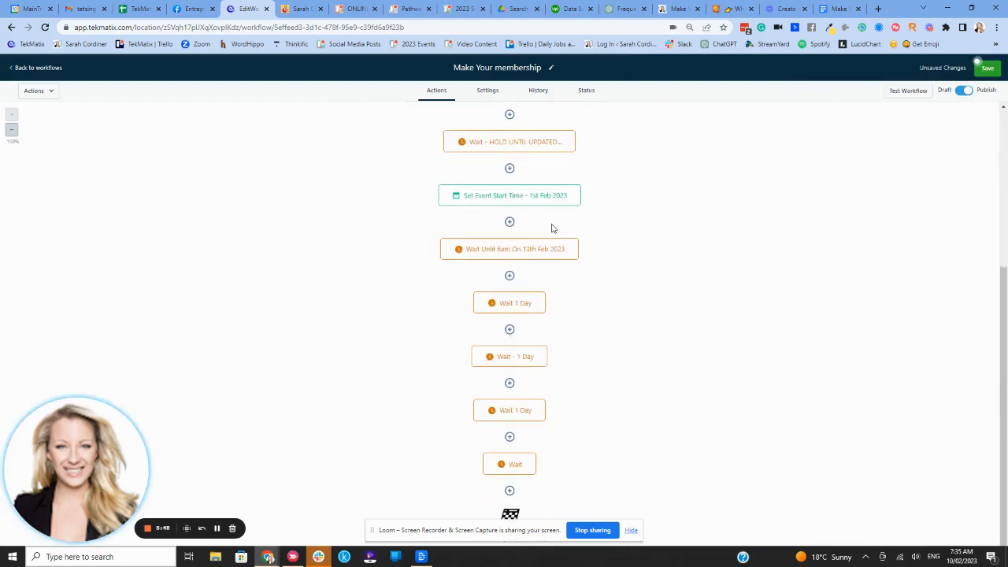
{"action": "scroll", "coordinate": [655, 146], "scroll_direction": "up", "scroll_amount": 3}
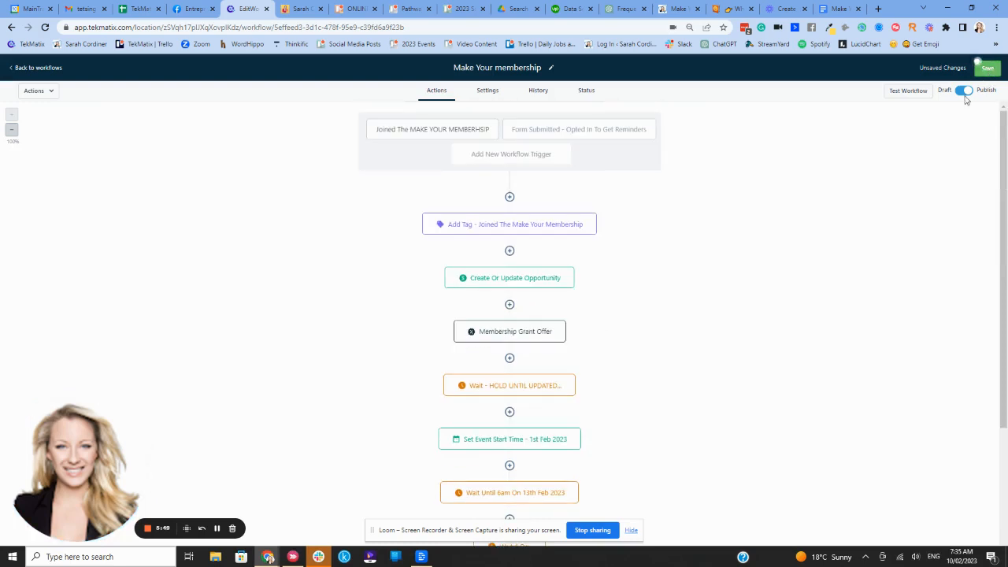
{"action": "left_click", "coordinate": [986, 68]}
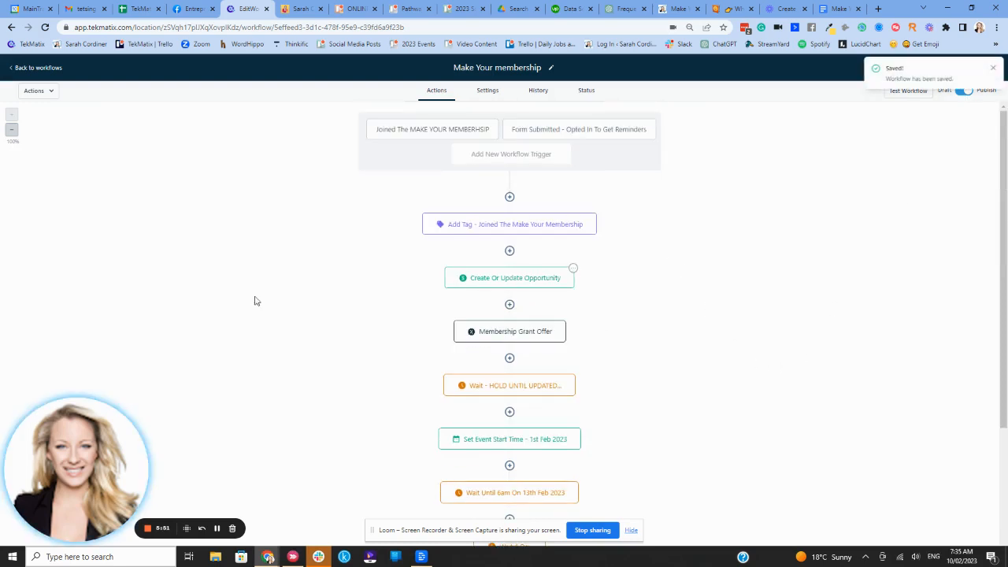